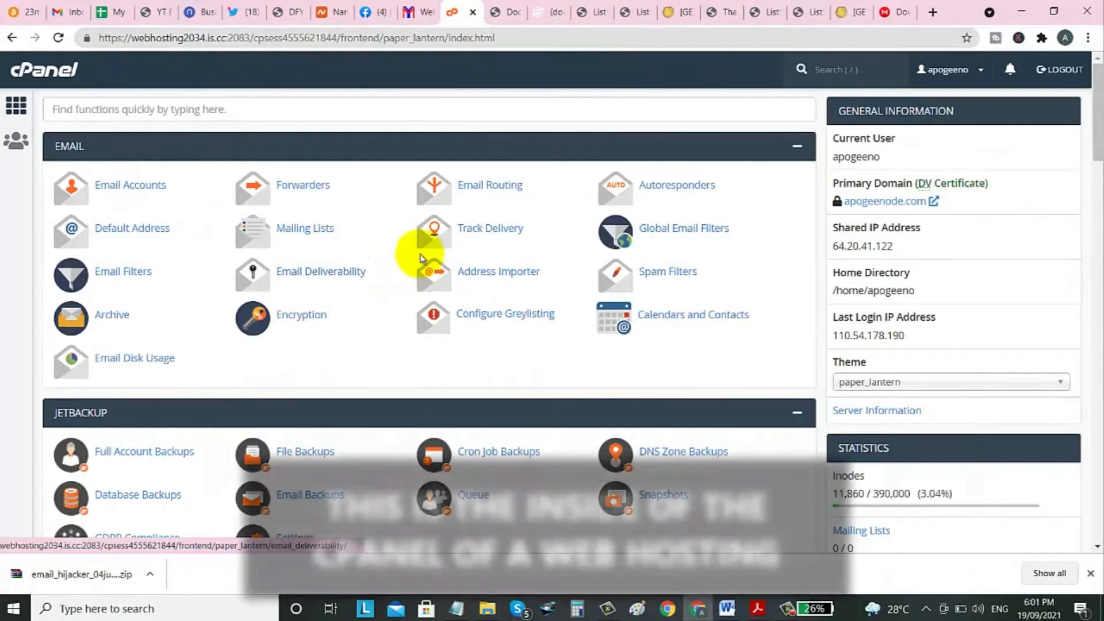
# Go to Softaculous Apps Installer and open the WordPress 5.8.1 installer page.
pyautogui.moveTo(1097, 162); pyautogui.dragTo(1088, 101)
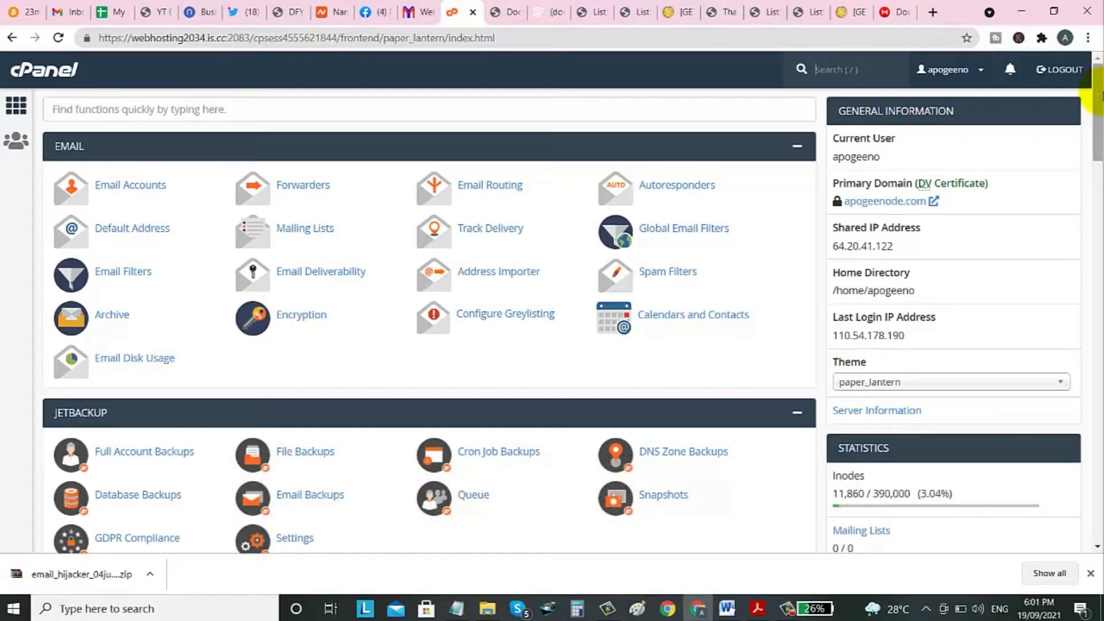
pyautogui.moveTo(1097, 92); pyautogui.dragTo(1082, 487)
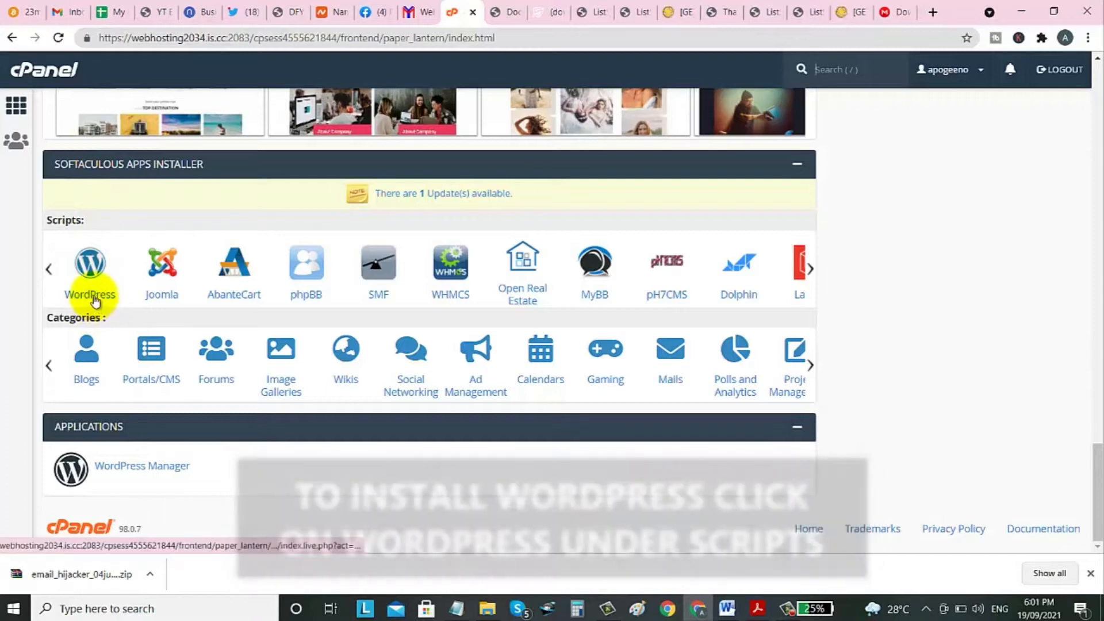
pyautogui.click(91, 302)
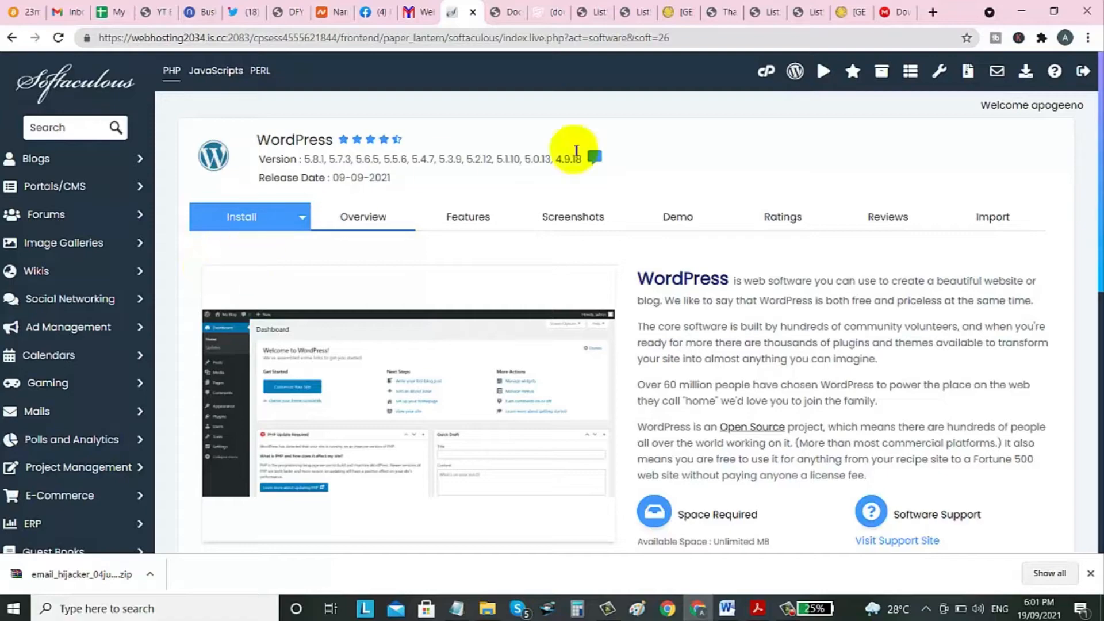
# Start a new WordPress installation from the overview page with Install Now.
pyautogui.moveTo(1102, 140); pyautogui.dragTo(1092, 231)
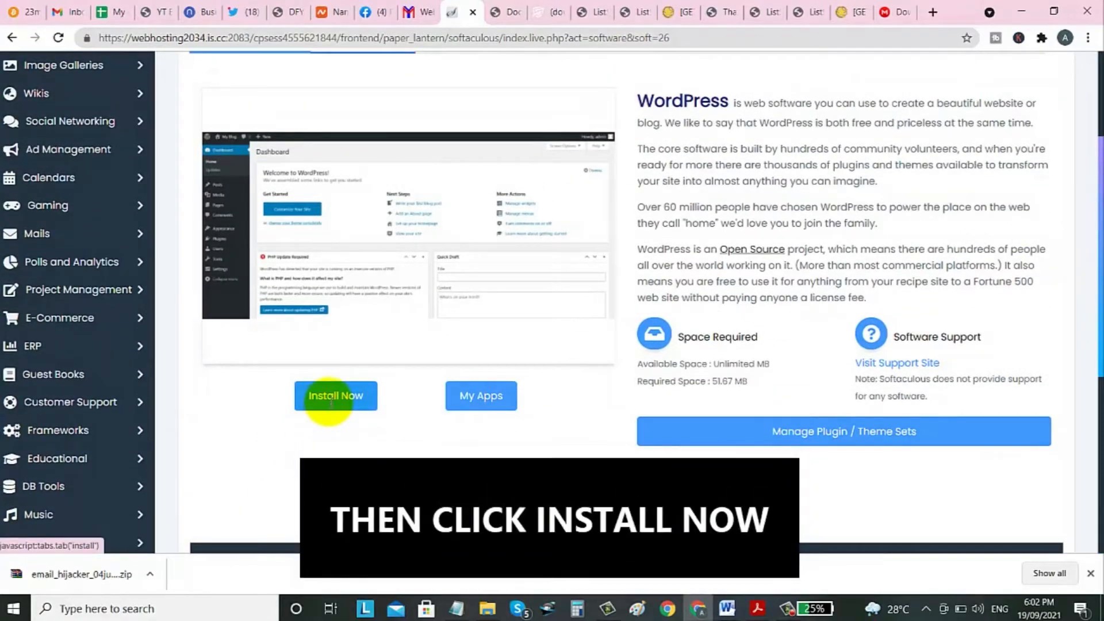
pyautogui.click(332, 402)
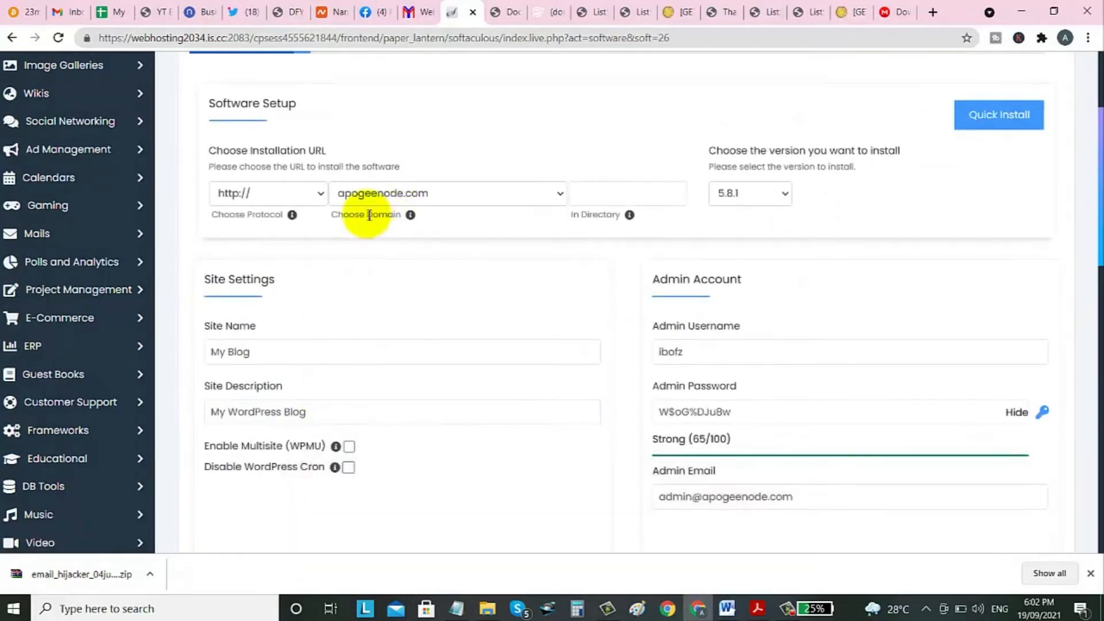
pyautogui.click(411, 196)
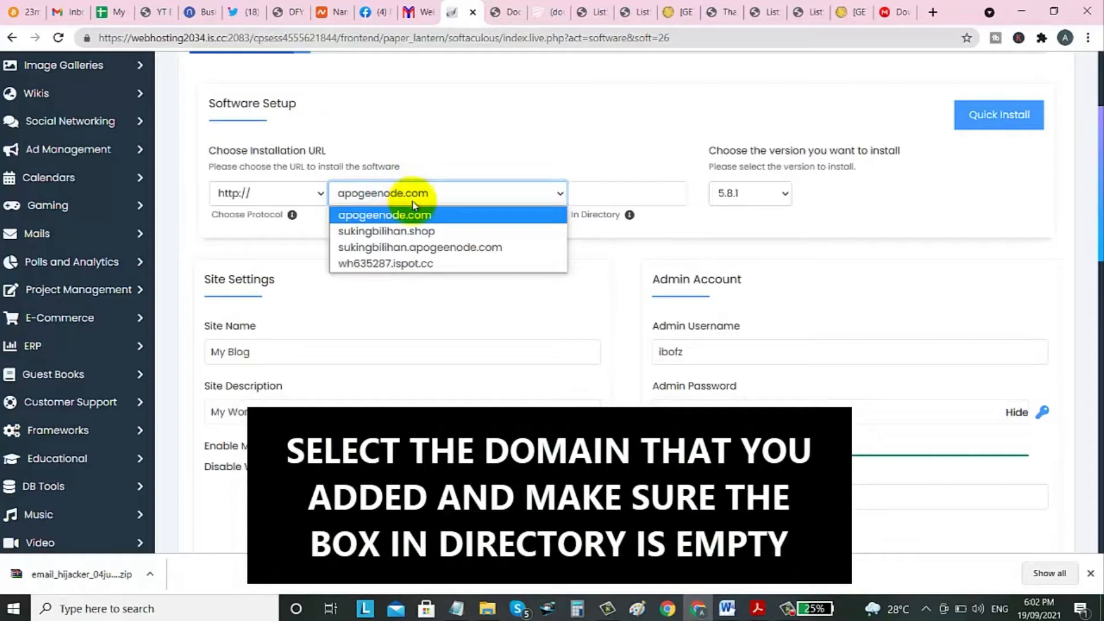
pyautogui.click(367, 238)
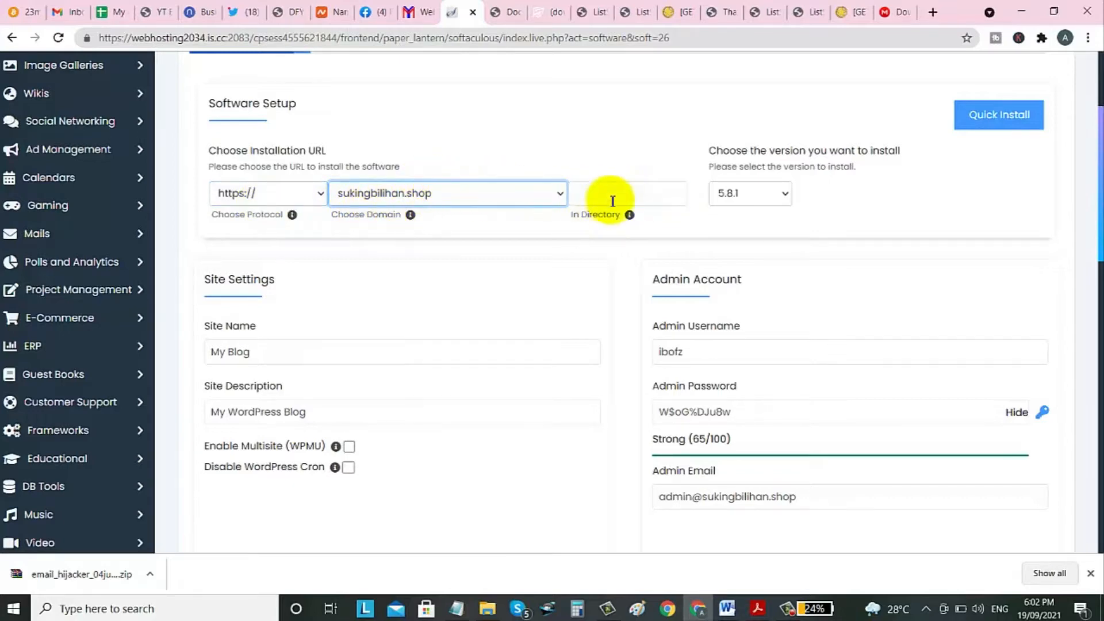
pyautogui.scroll(-1, 616, 192)
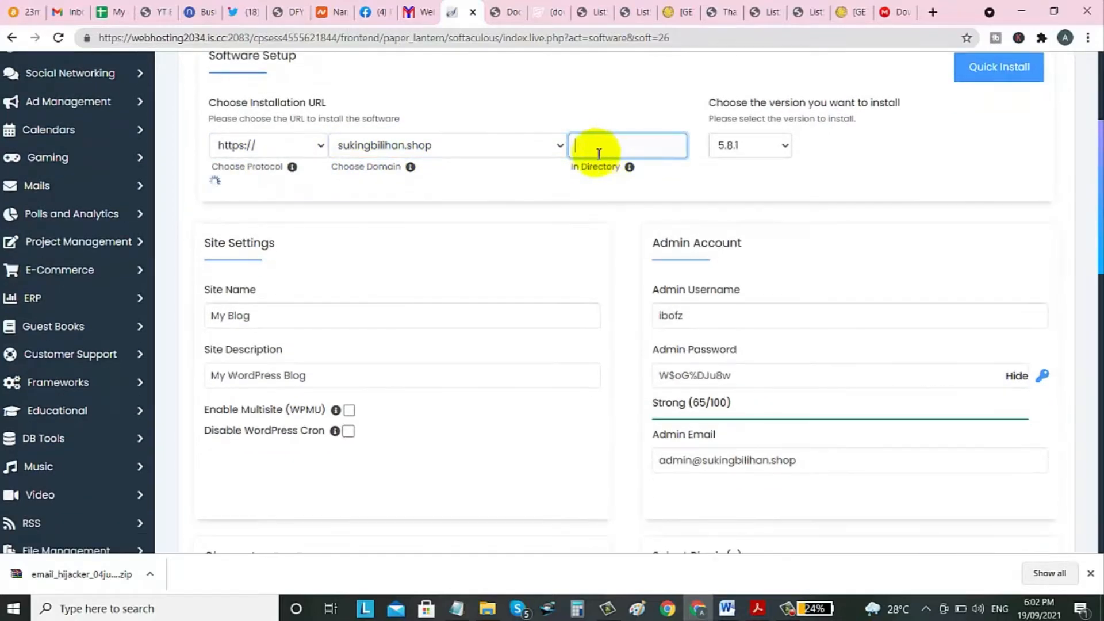
pyautogui.scroll(-2, 622, 242)
pyautogui.click(278, 176)
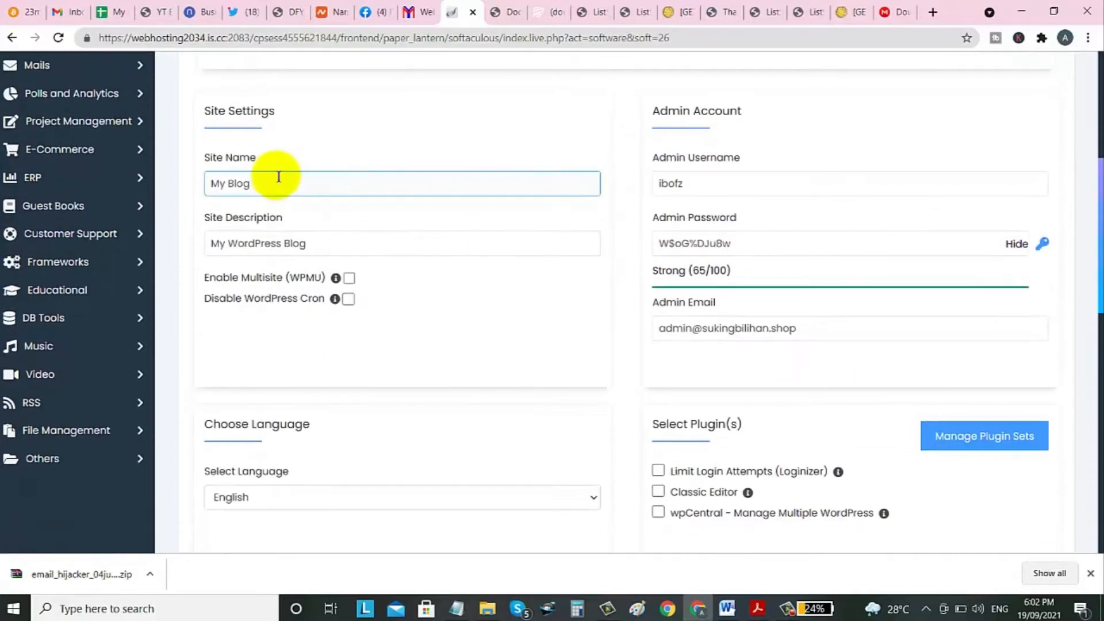
pyautogui.moveTo(274, 180); pyautogui.dragTo(213, 183)
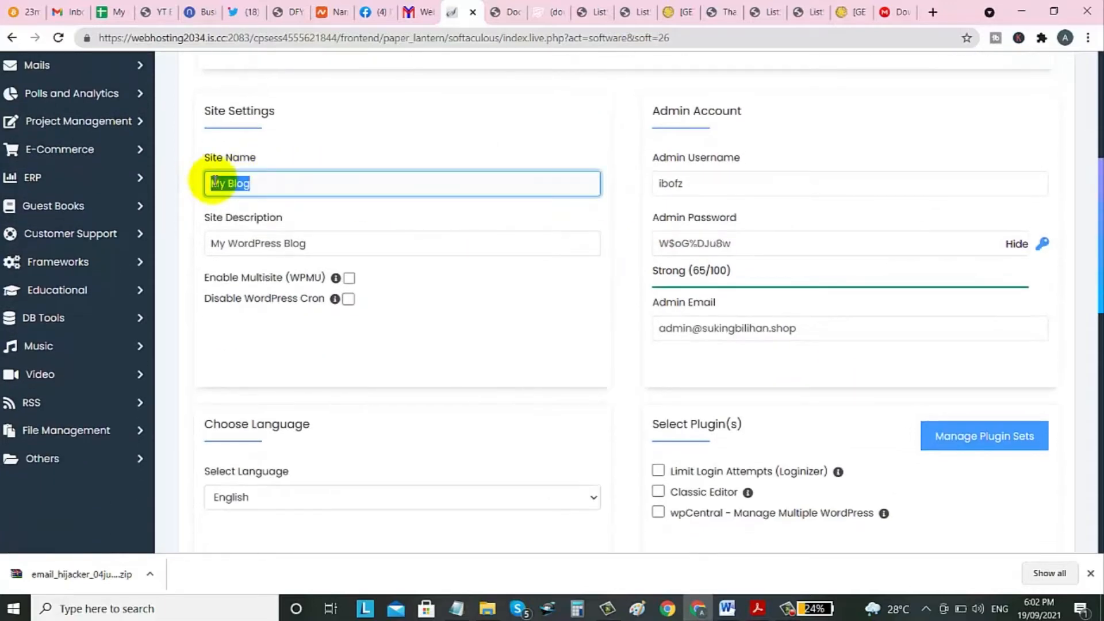
pyautogui.click(293, 184)
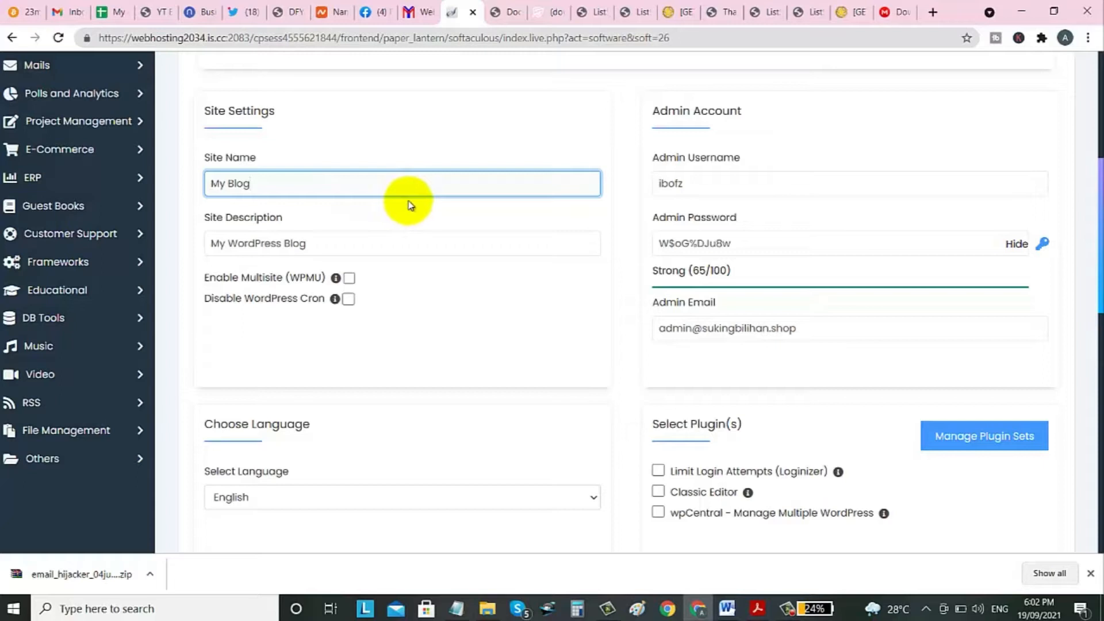
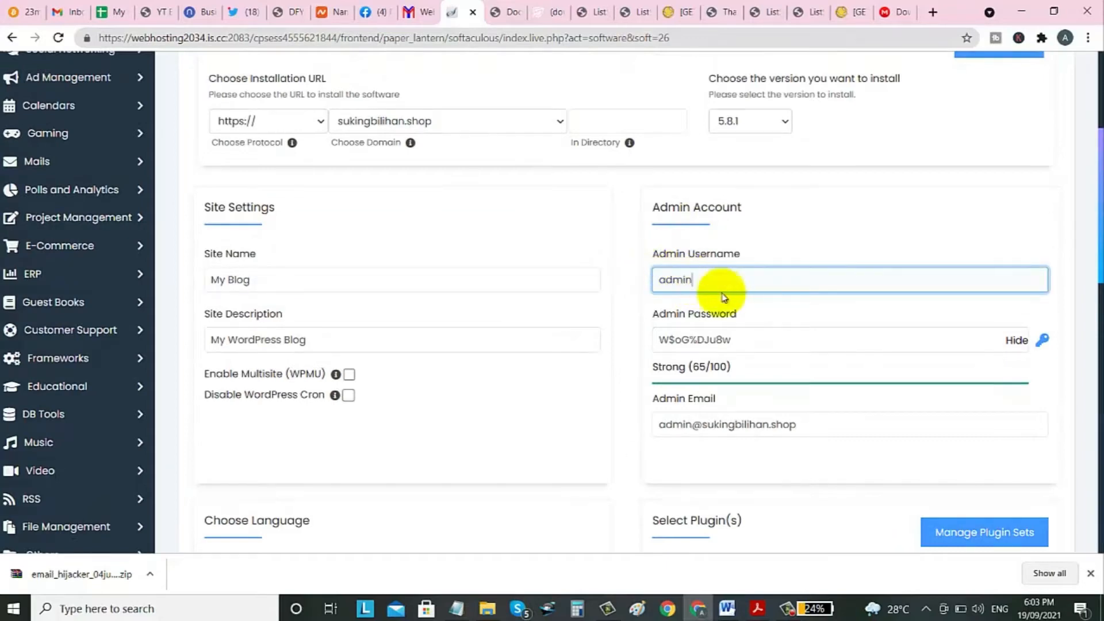
# Replace the generated admin password with a new one, keep username 'admin', and check the admin e-mail.
pyautogui.scroll(-1, 733, 310)
pyautogui.moveTo(746, 293); pyautogui.dragTo(656, 291)
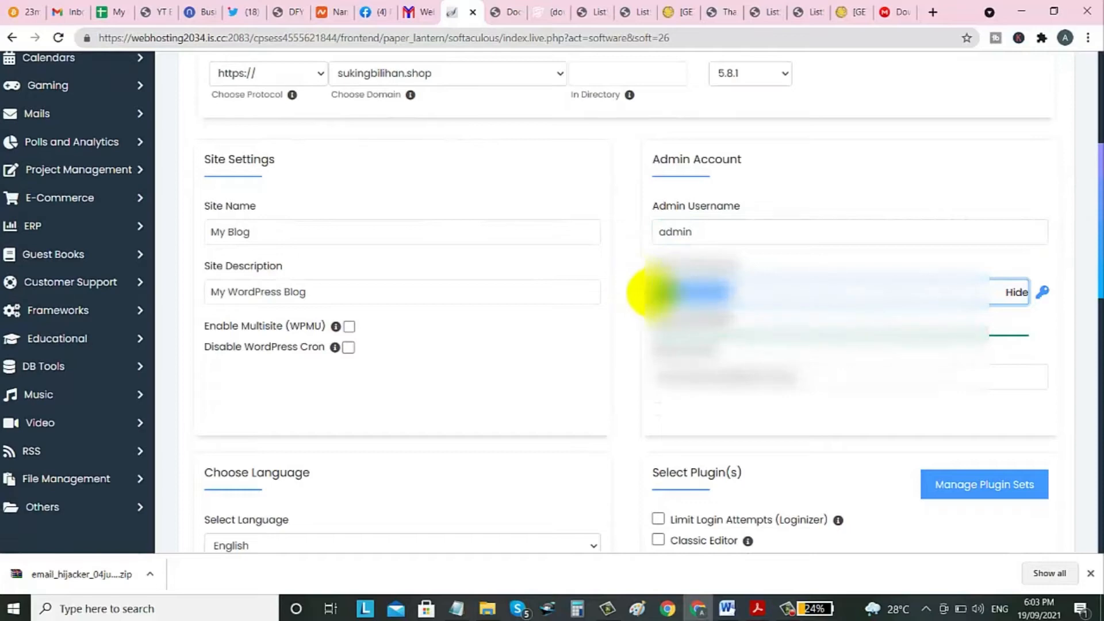
pyautogui.press('BackSpace')
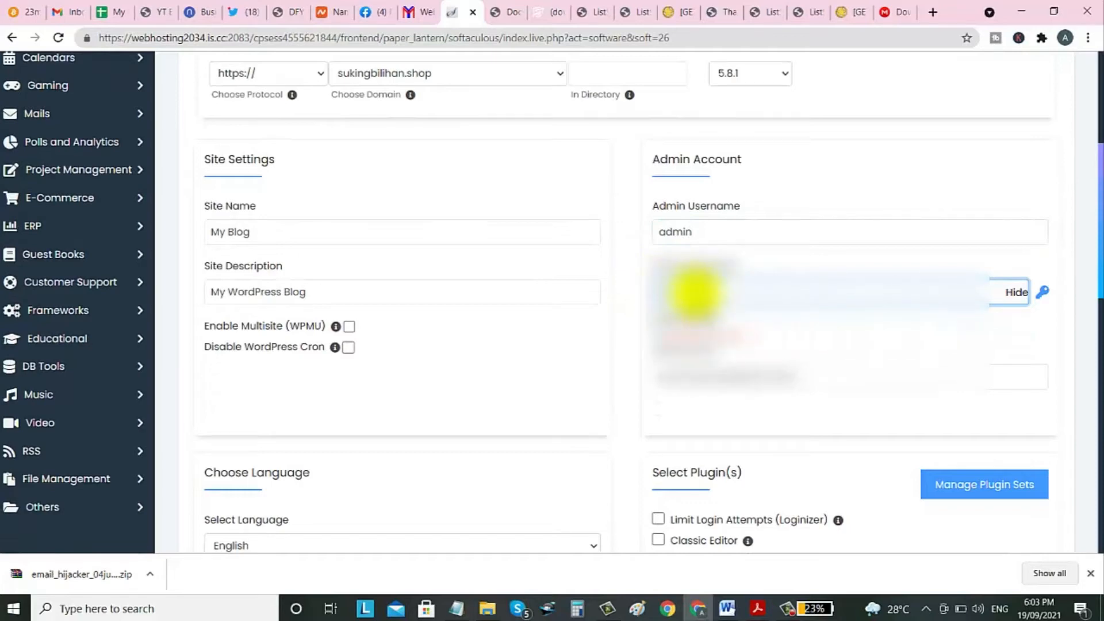
pyautogui.moveTo(703, 292); pyautogui.dragTo(655, 283)
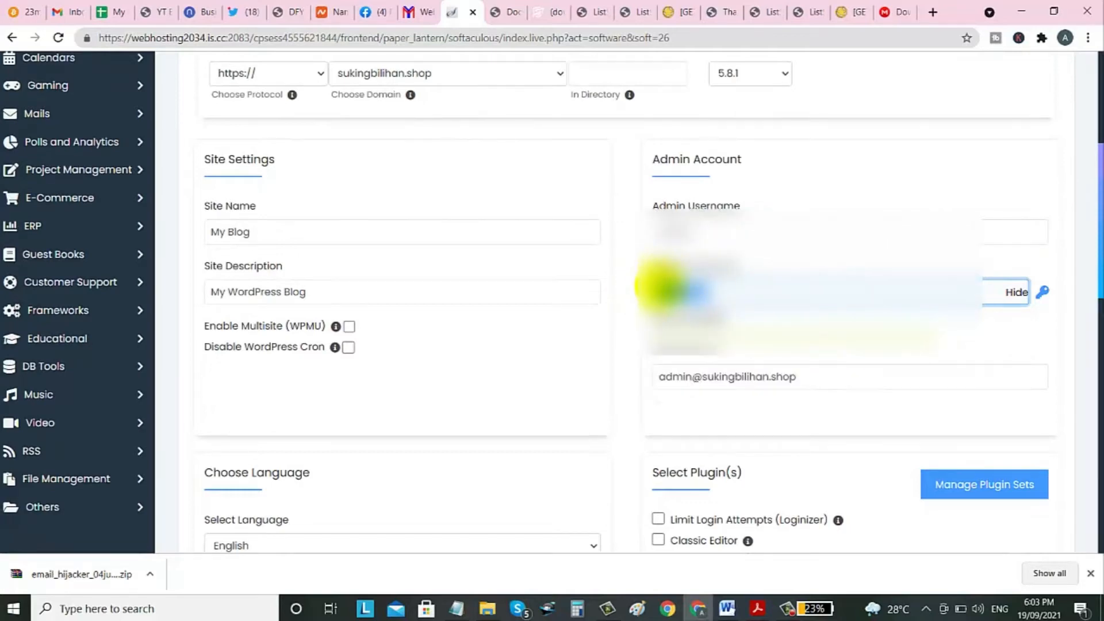
pyautogui.click(590, 228)
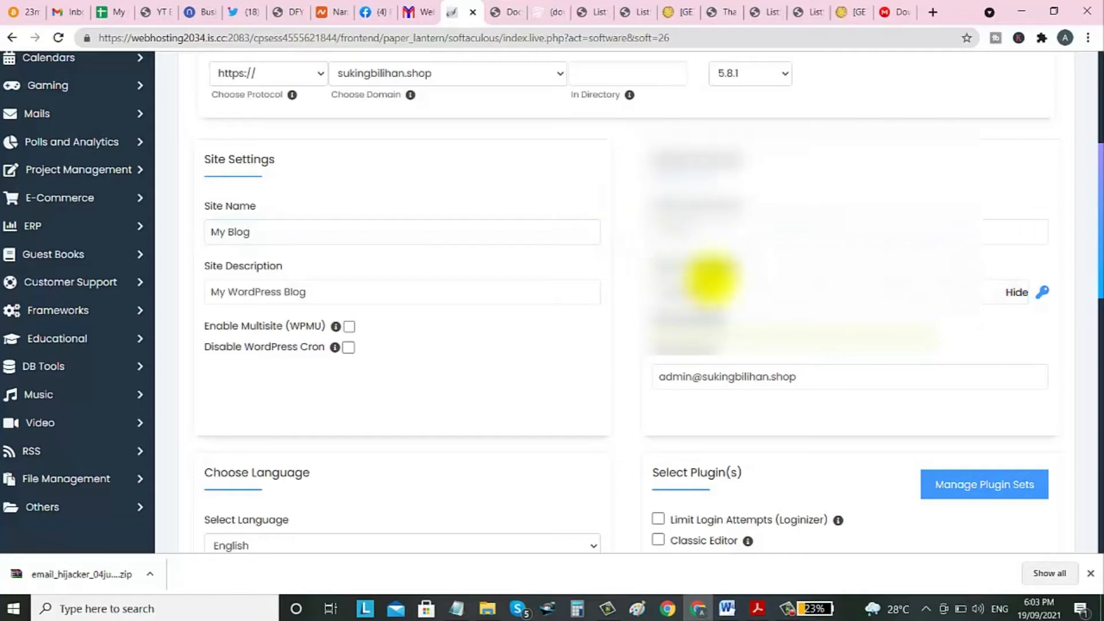
pyautogui.scroll(-2, 788, 308)
pyautogui.click(805, 262)
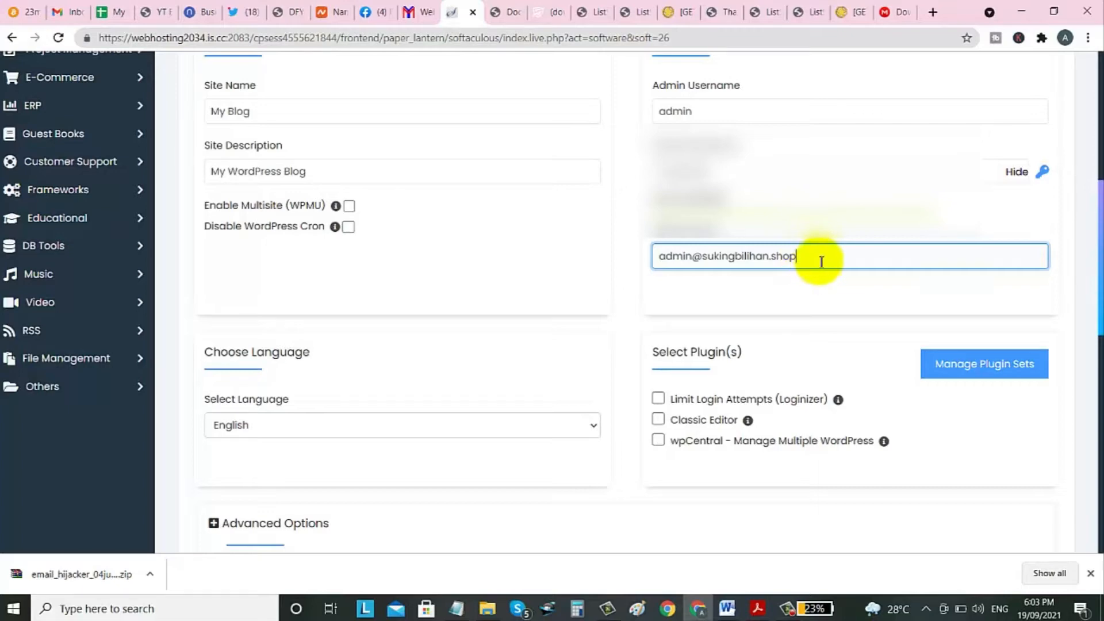
# Tick the Limit Login Attempts, Classic Editor and wpCentral plugins, leaving the Twenty Twenty-One theme.
pyautogui.scroll(-4, 819, 278)
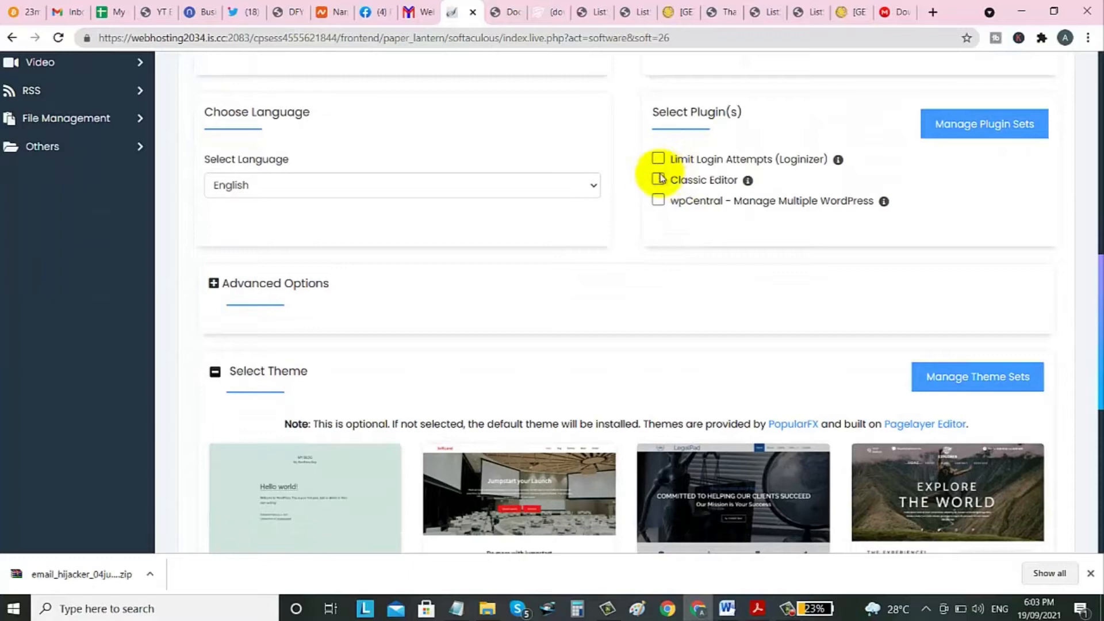
pyautogui.click(657, 200)
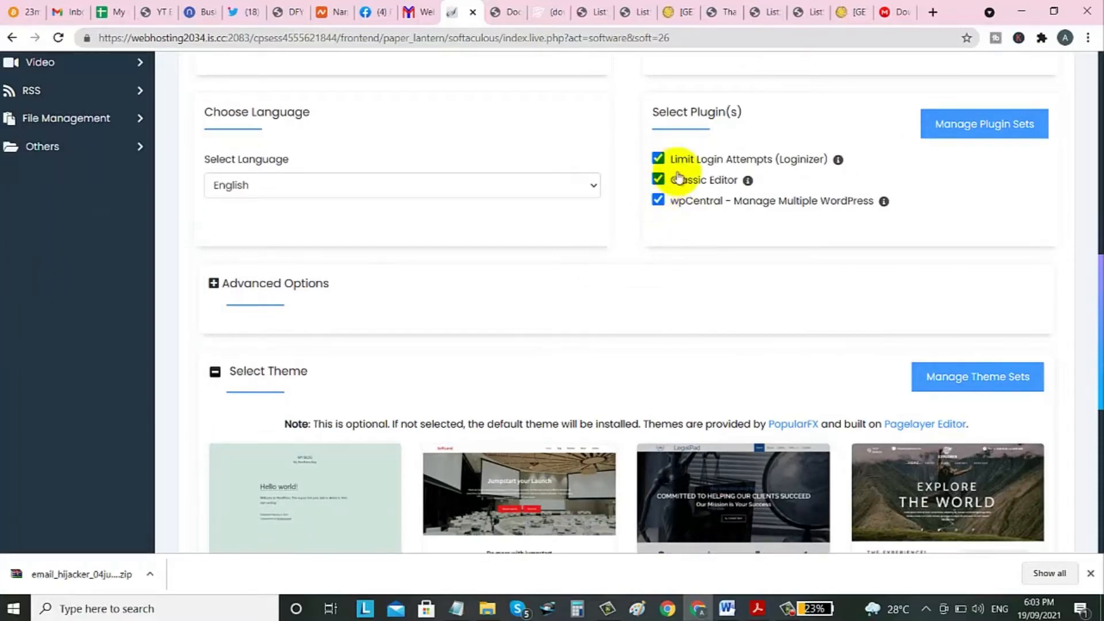
pyautogui.scroll(-2, 653, 350)
pyautogui.scroll(-4, 667, 322)
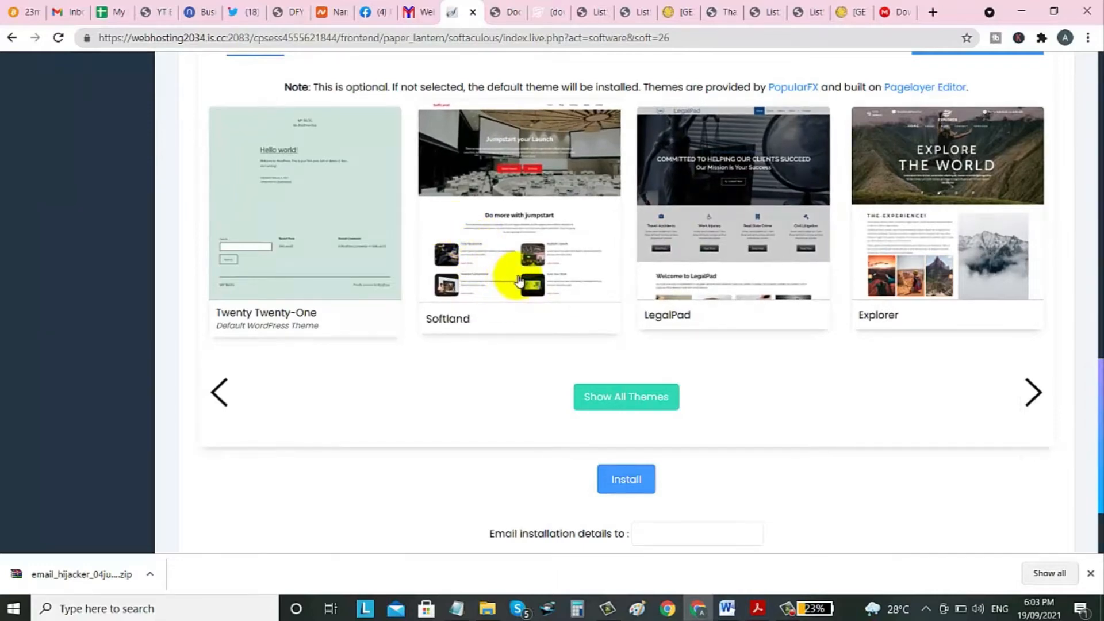
pyautogui.scroll(3, 1003, 375)
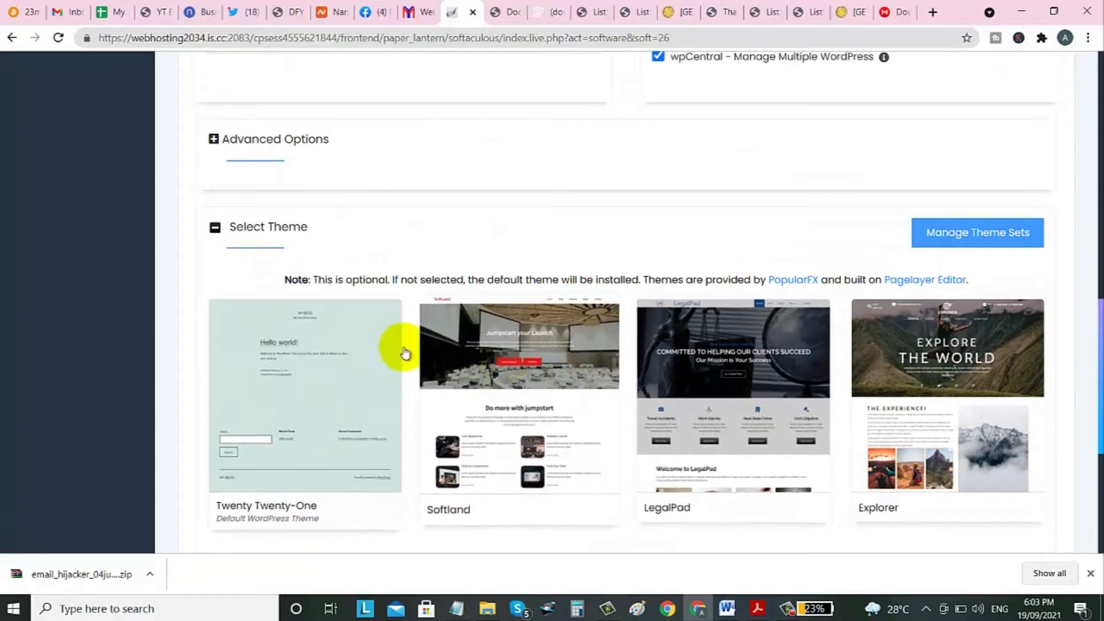
pyautogui.scroll(-1, 353, 267)
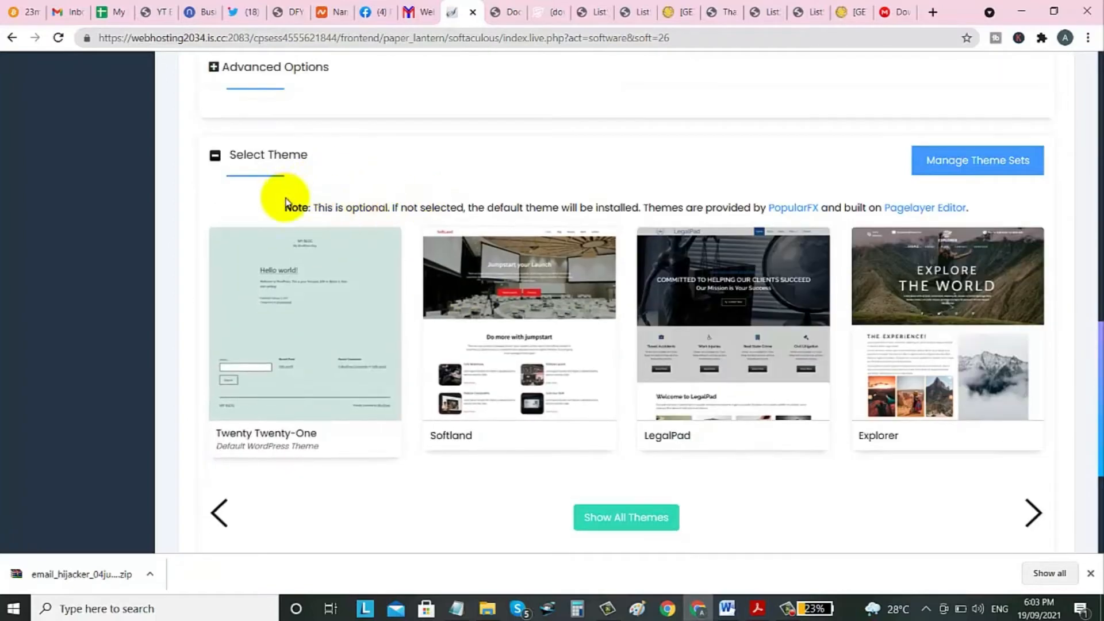
pyautogui.scroll(2, 981, 300)
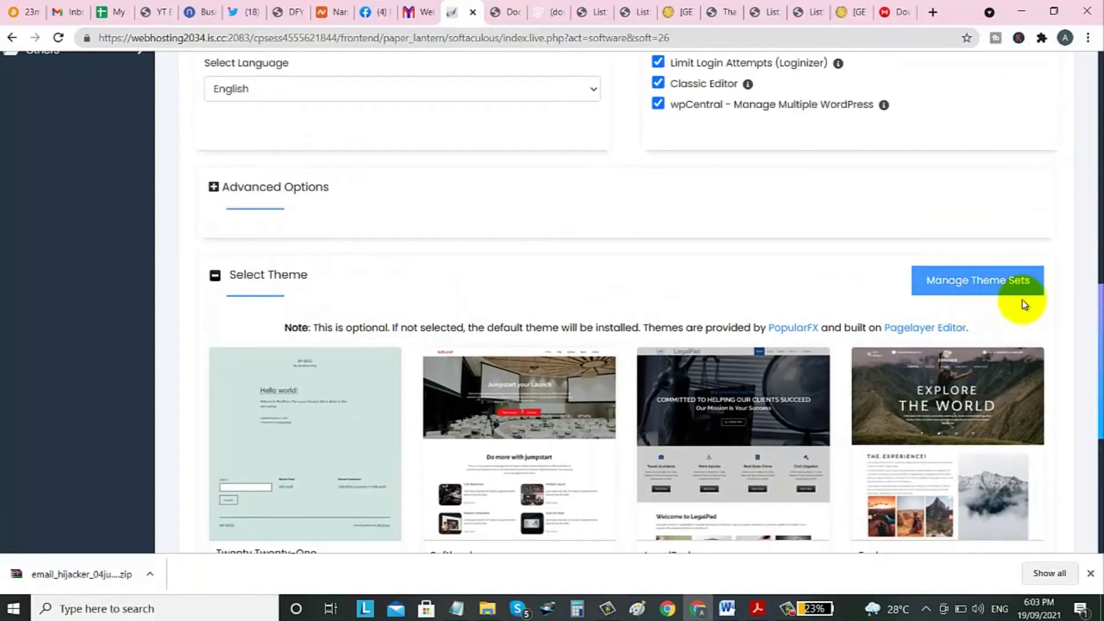
pyautogui.scroll(-6, 946, 438)
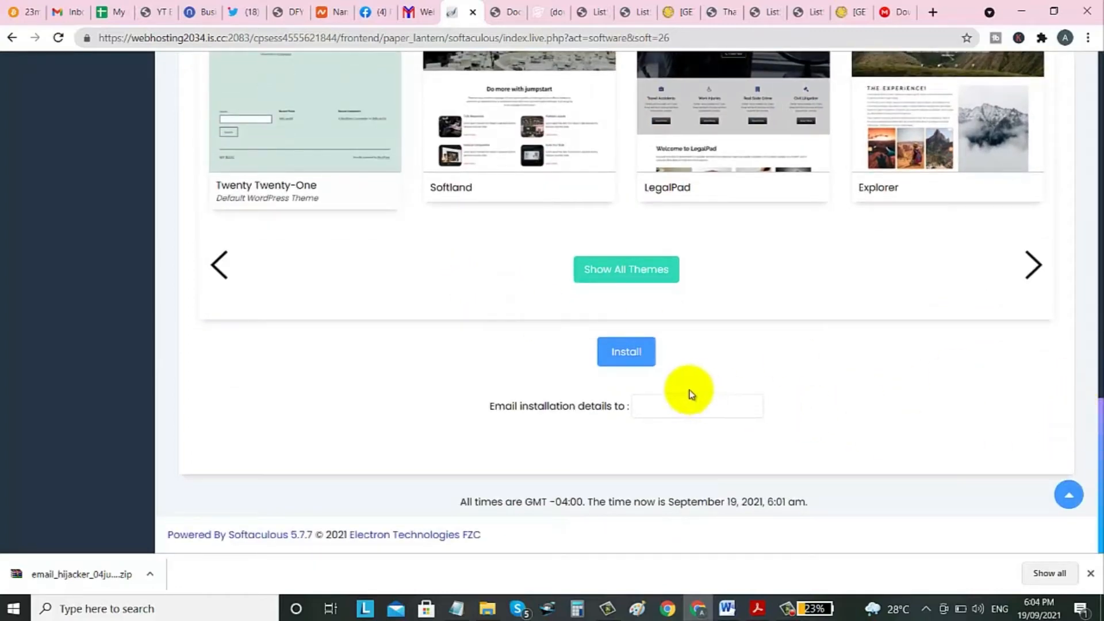
# Run the WordPress install and wait for the success page listing the site and wp-admin URLs.
pyautogui.click(626, 365)
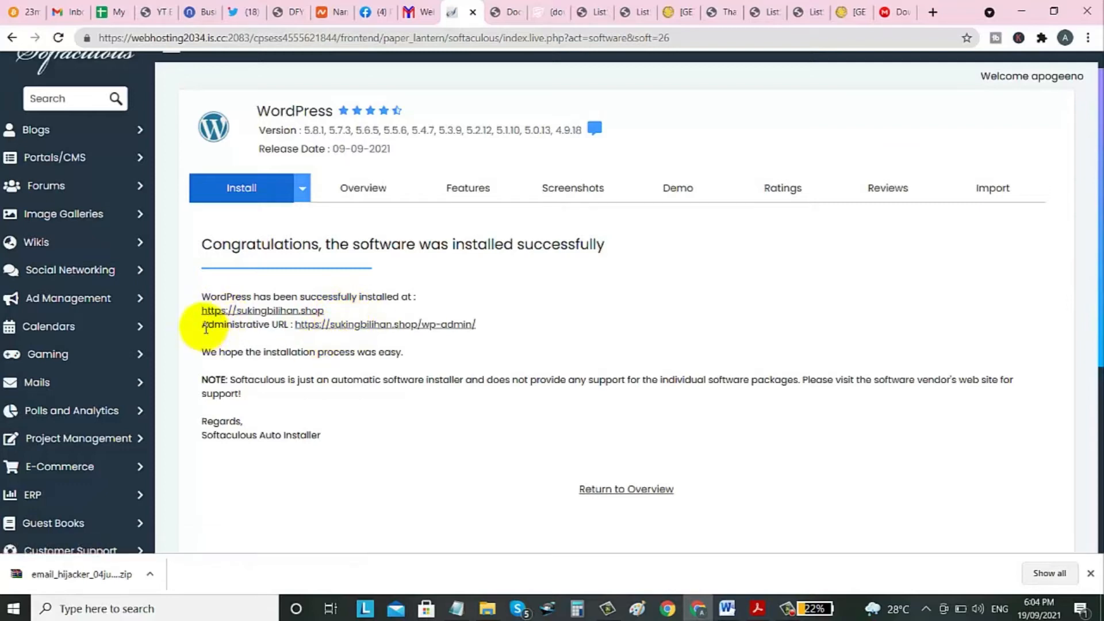
# View the new My Blog site's Hello world! front page in a separate tab, then go back to the install report.
pyautogui.middleClick(233, 312)
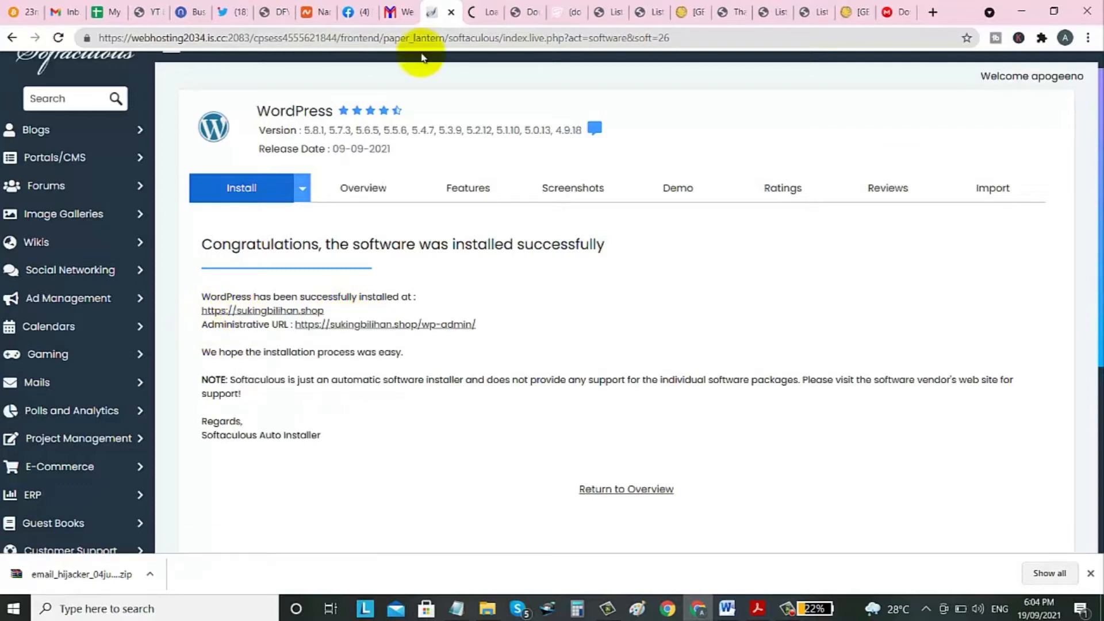
pyautogui.click(479, 12)
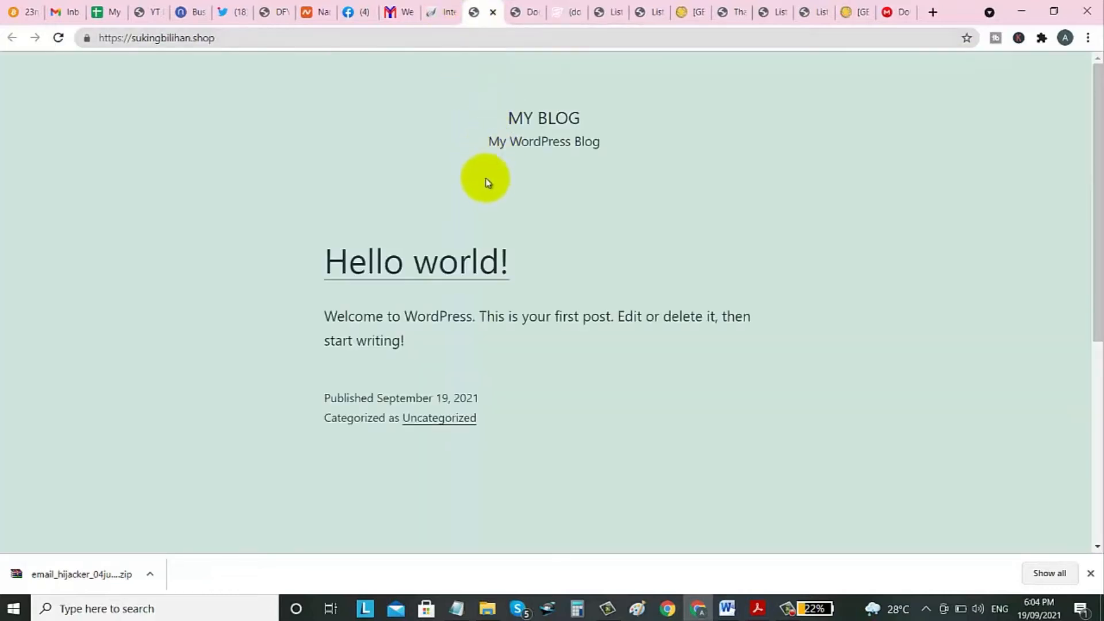
pyautogui.scroll(-4, 702, 242)
pyautogui.moveTo(1096, 278); pyautogui.dragTo(1099, 101)
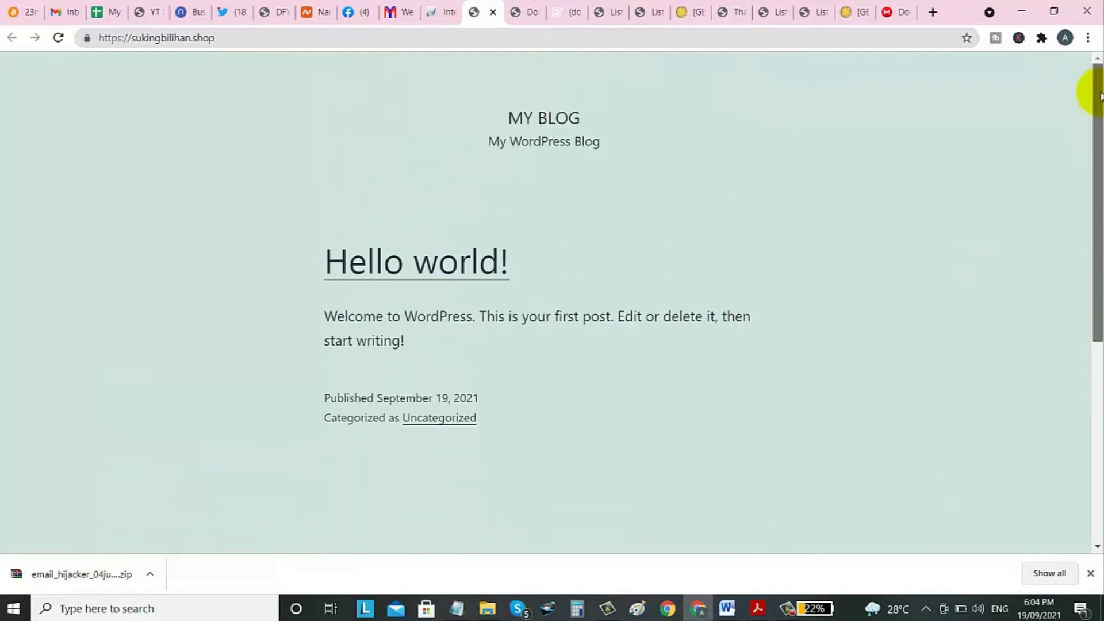
pyautogui.click(441, 12)
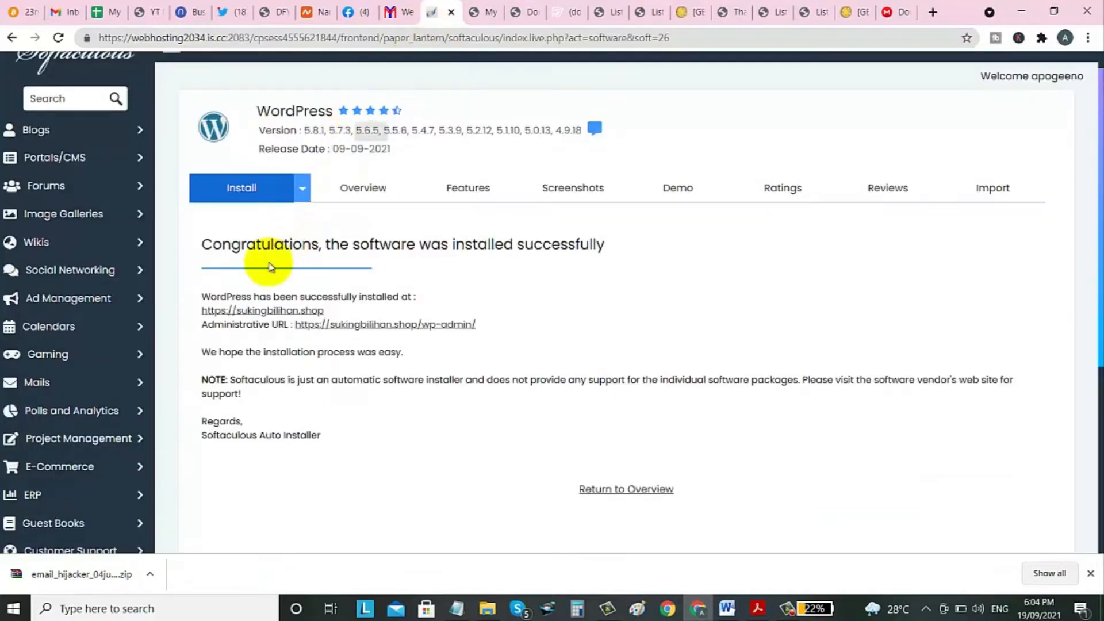
# Load sukingbilihan.shop/wp-admin in a new tab and switch to it.
pyautogui.middleClick(356, 323)
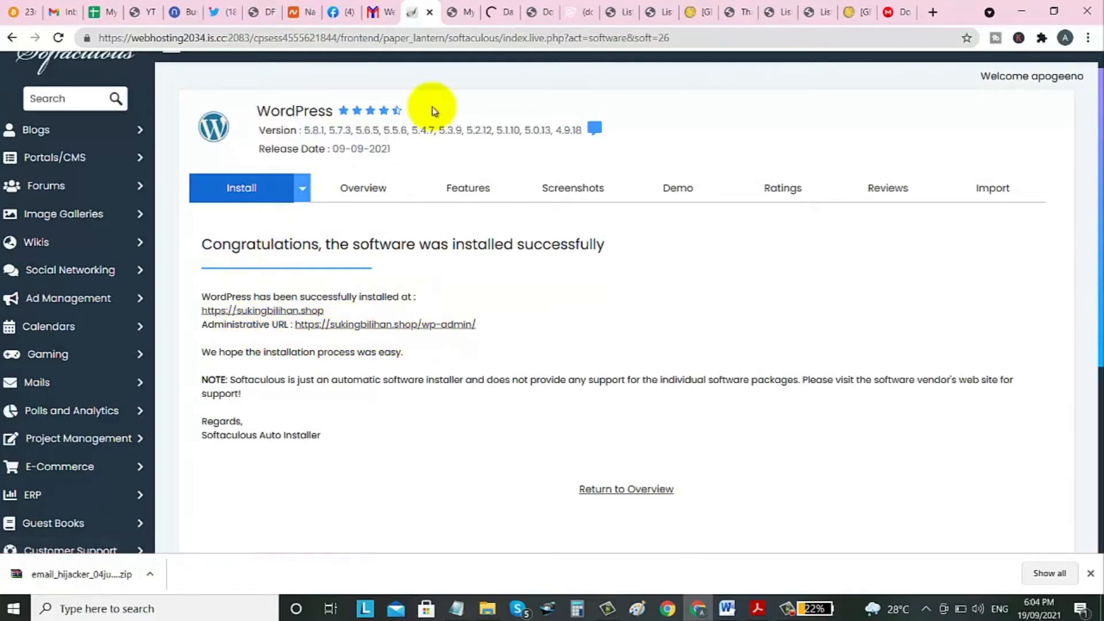
pyautogui.click(494, 13)
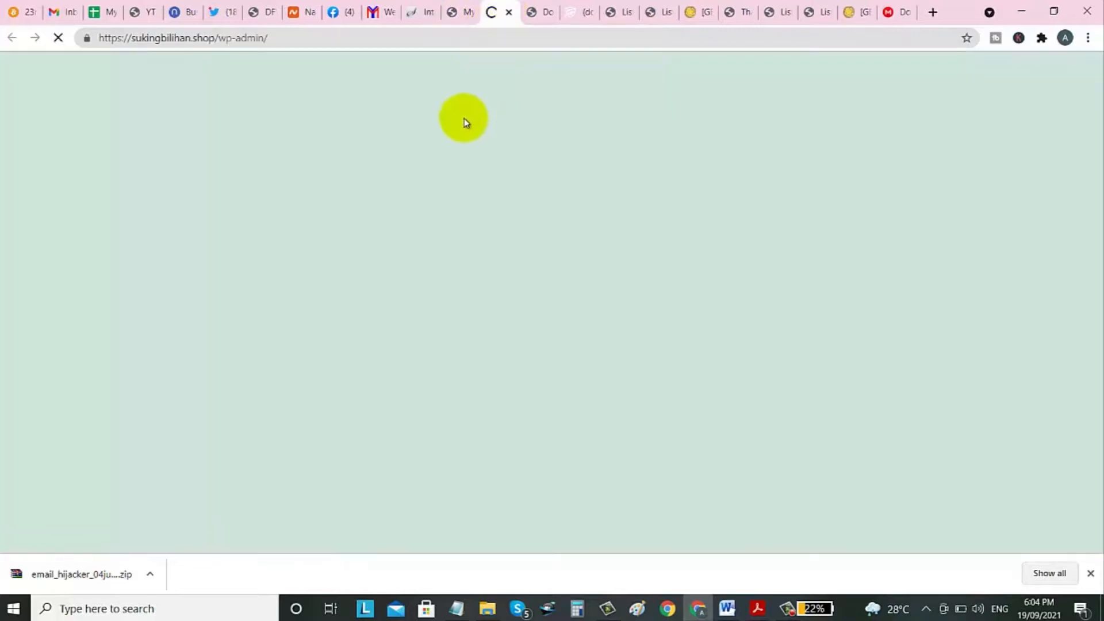
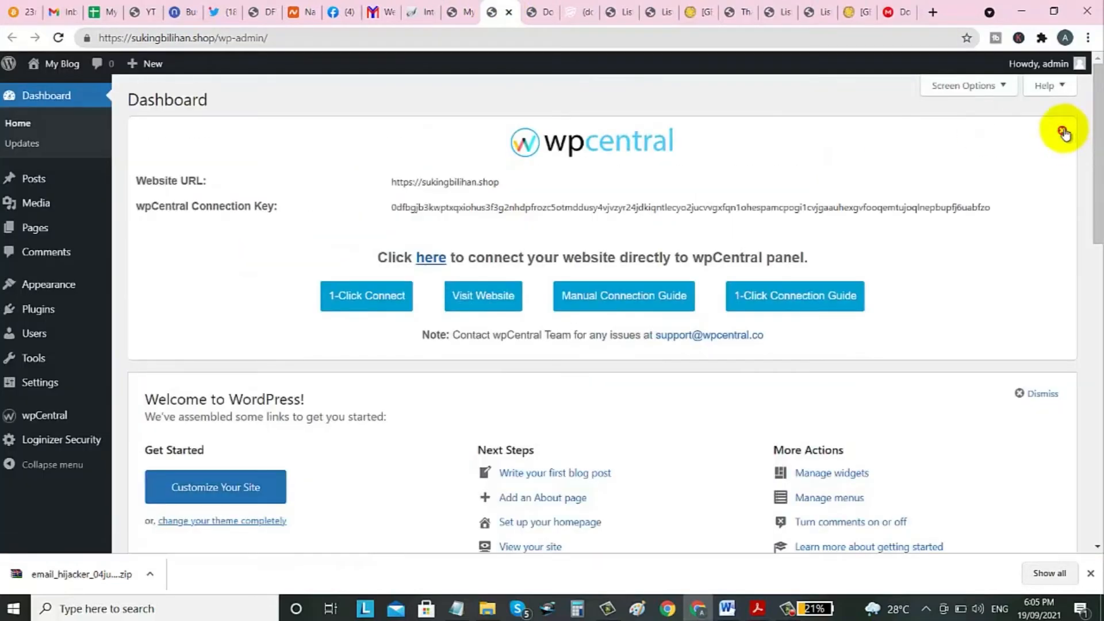
# Dismiss the wpCentral connection panel on the wp-admin Dashboard and return to the top.
pyautogui.click(1062, 129)
pyautogui.scroll(-1, 253, 198)
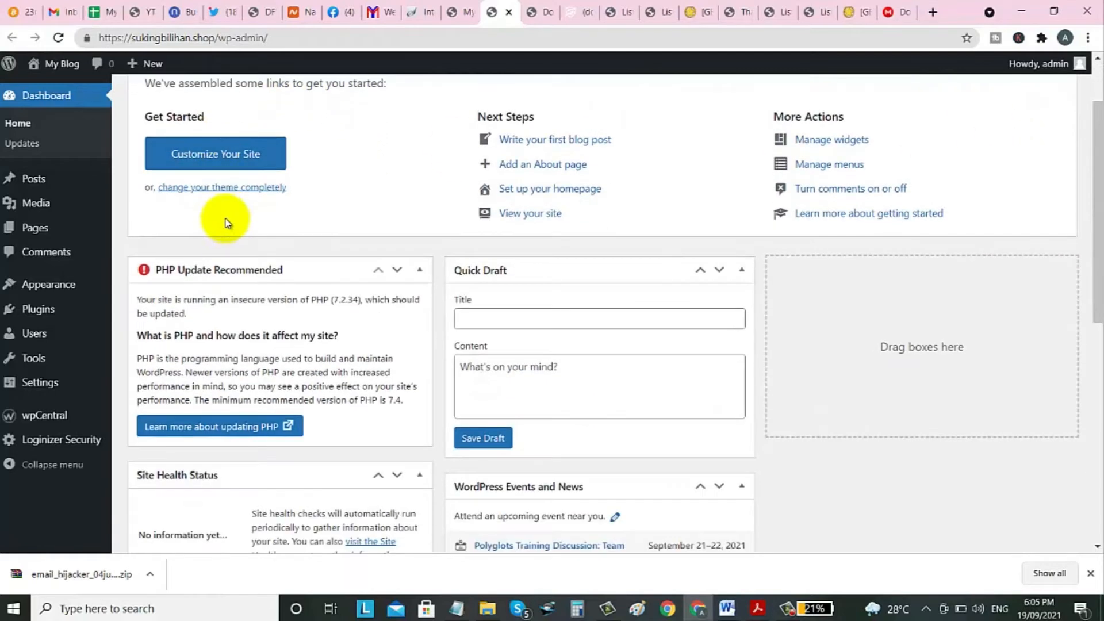
pyautogui.scroll(1, 404, 197)
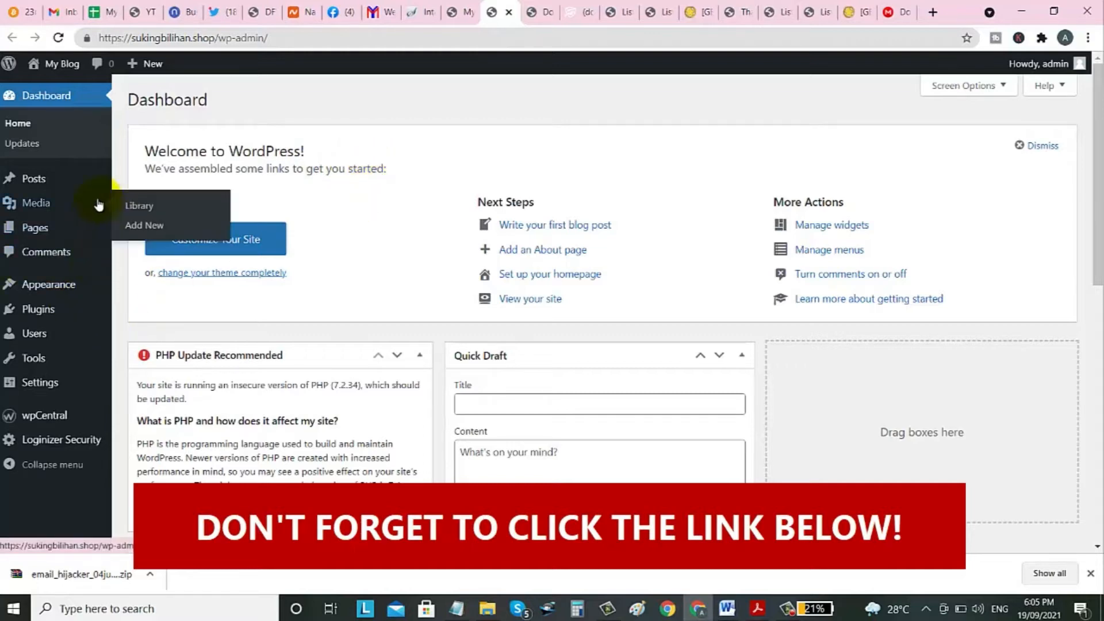
# Go to Appearance > Themes to see the three installed themes, Twenty Twenty-One active.
pyautogui.moveTo(49, 287)
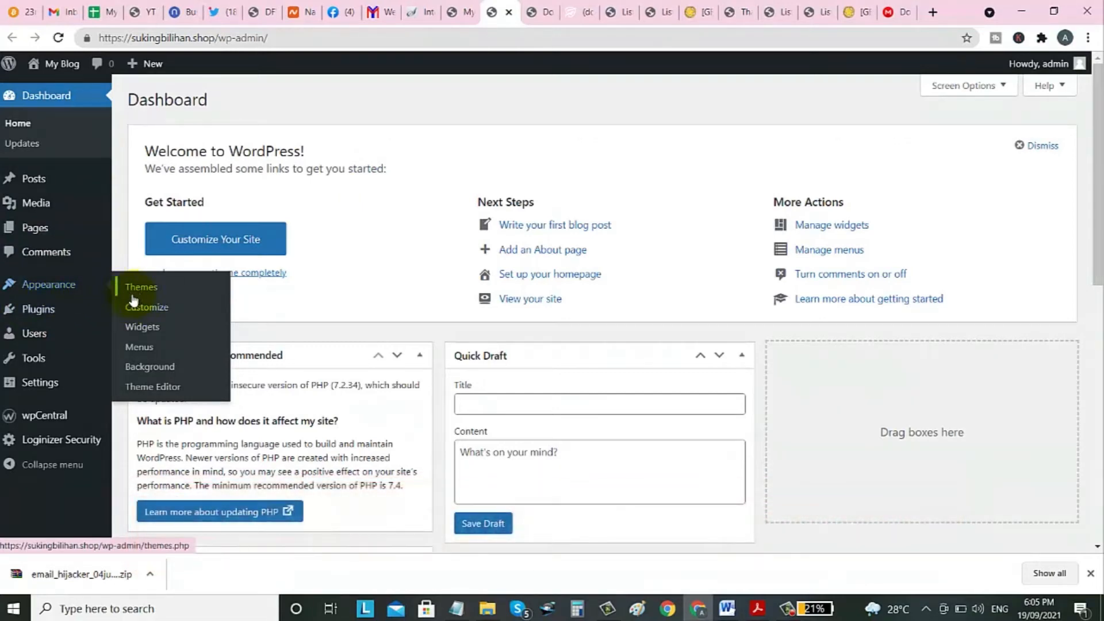
pyautogui.click(138, 289)
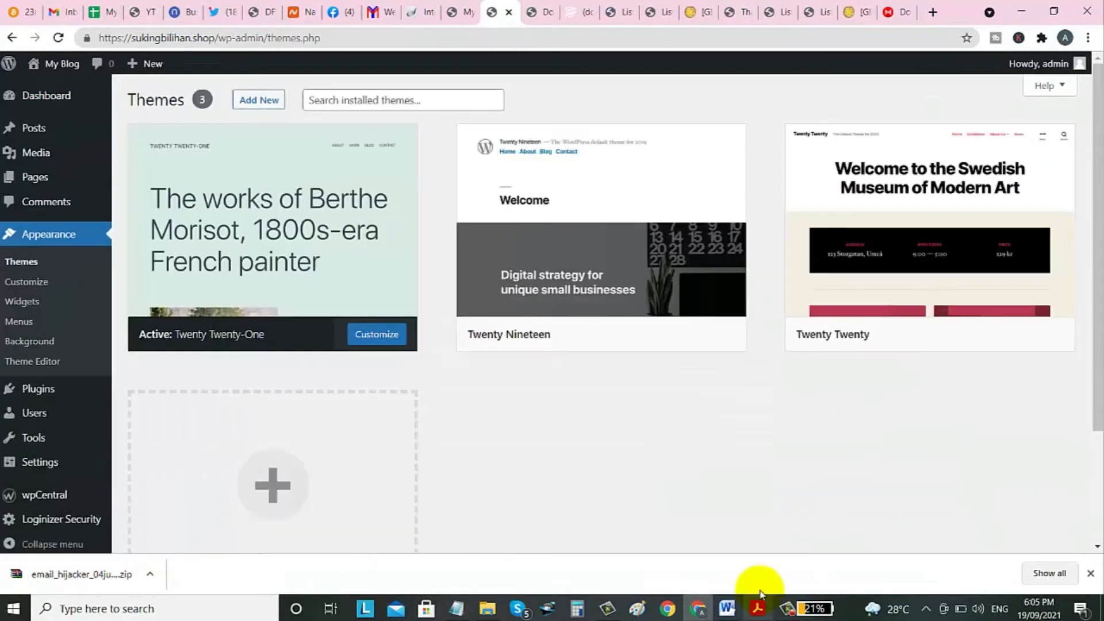
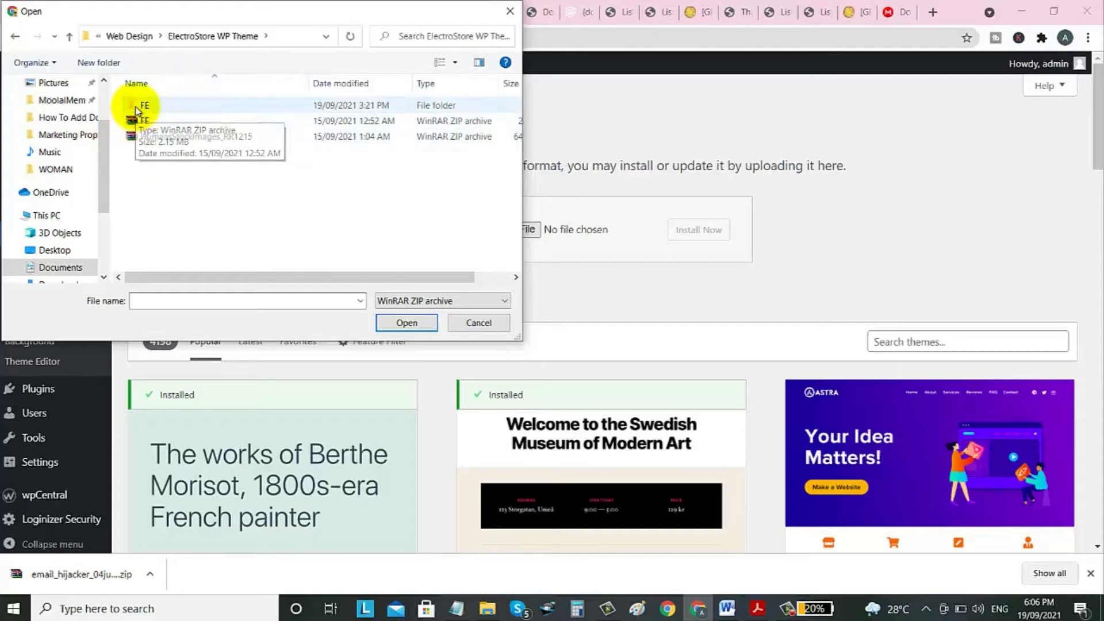
# Choose elecstore-theme.zip from the FE folder as the theme file to upload.
pyautogui.doubleClick(138, 106)
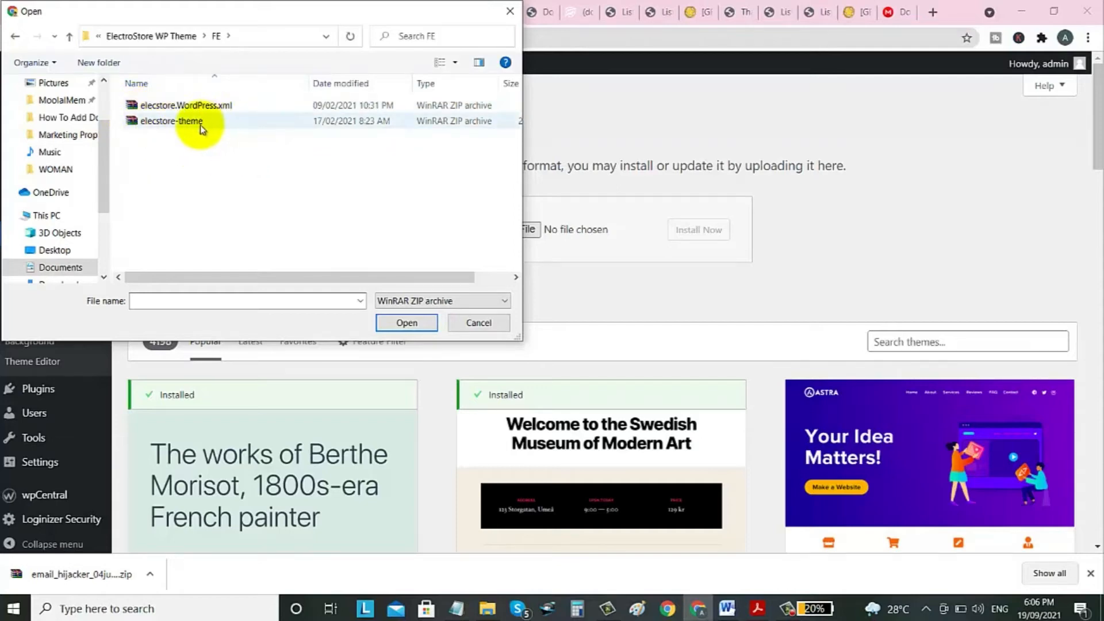
pyautogui.click(136, 123)
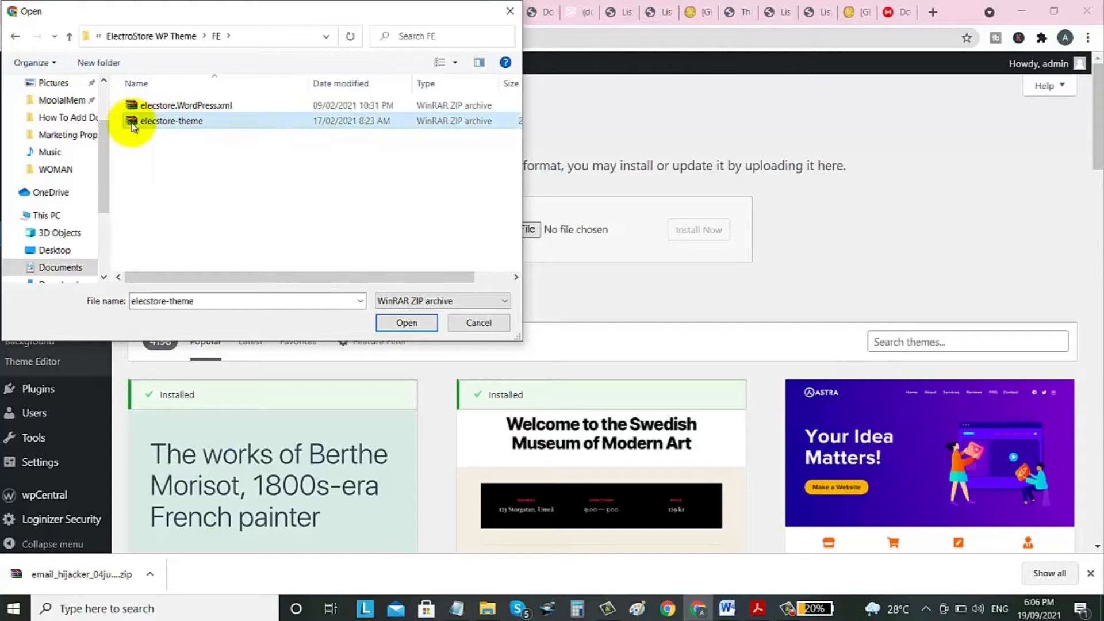
pyautogui.click(407, 324)
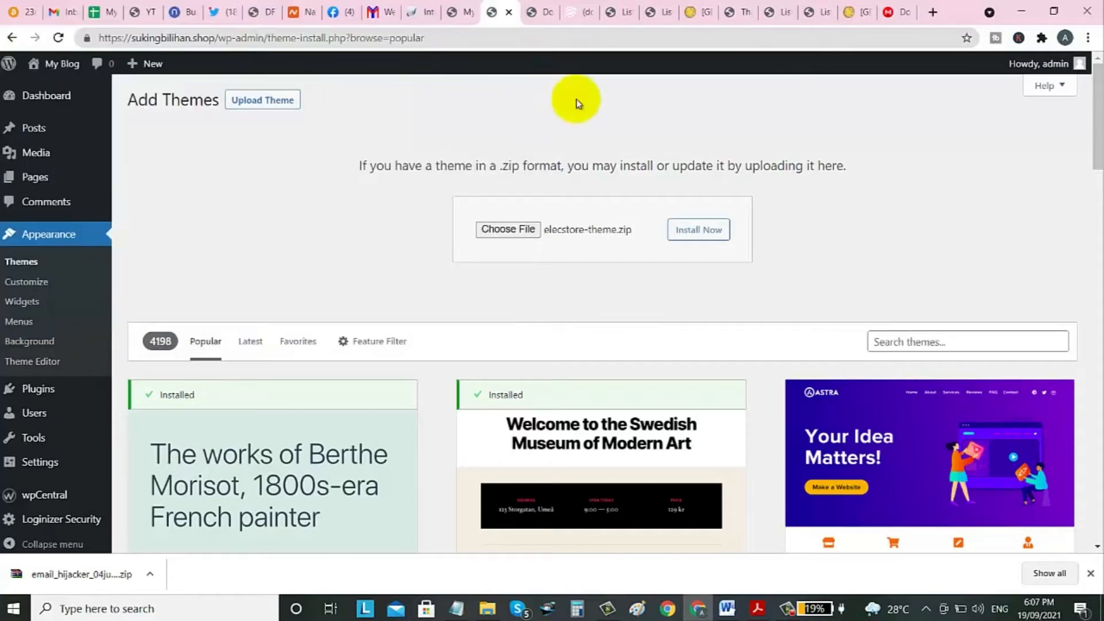
# Install and activate the Elecstore theme, then activate its license with the registered email.
pyautogui.click(690, 235)
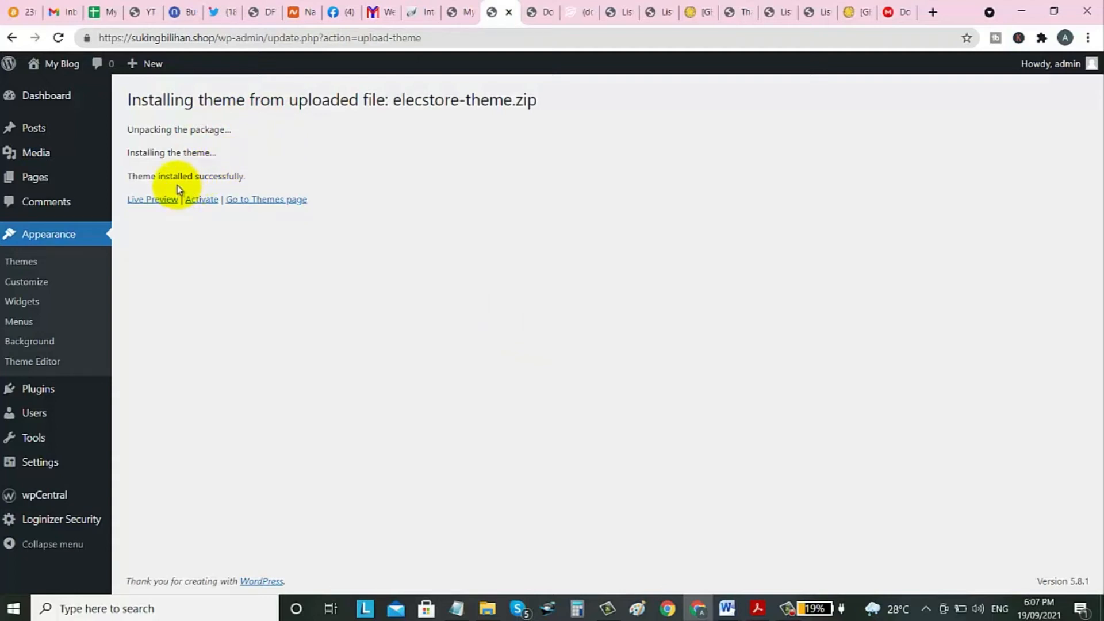
pyautogui.click(201, 201)
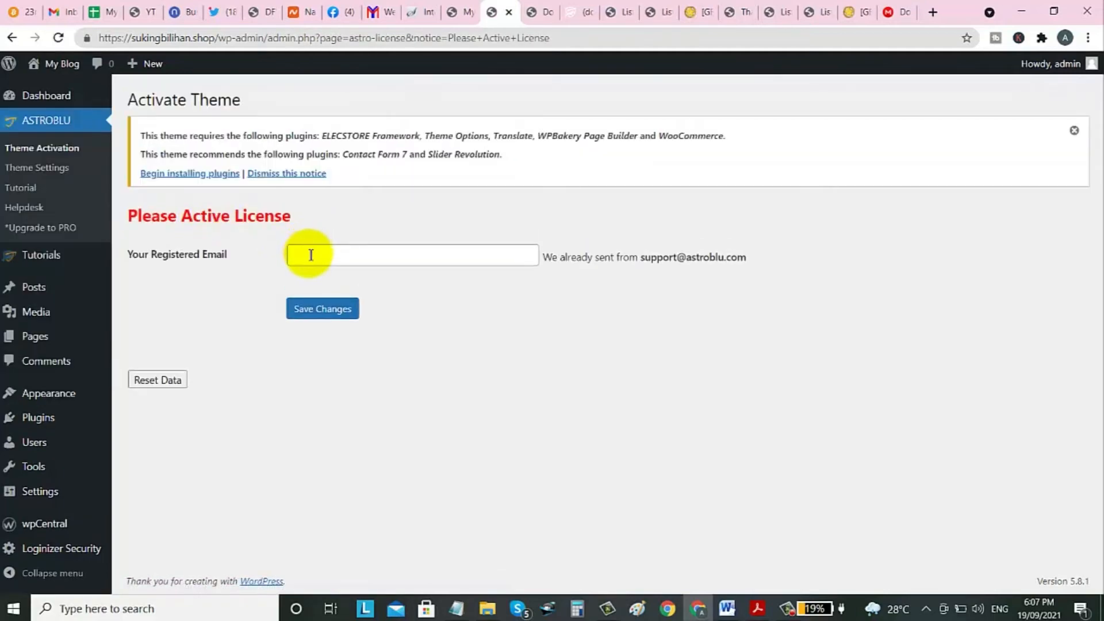
pyautogui.click(310, 254)
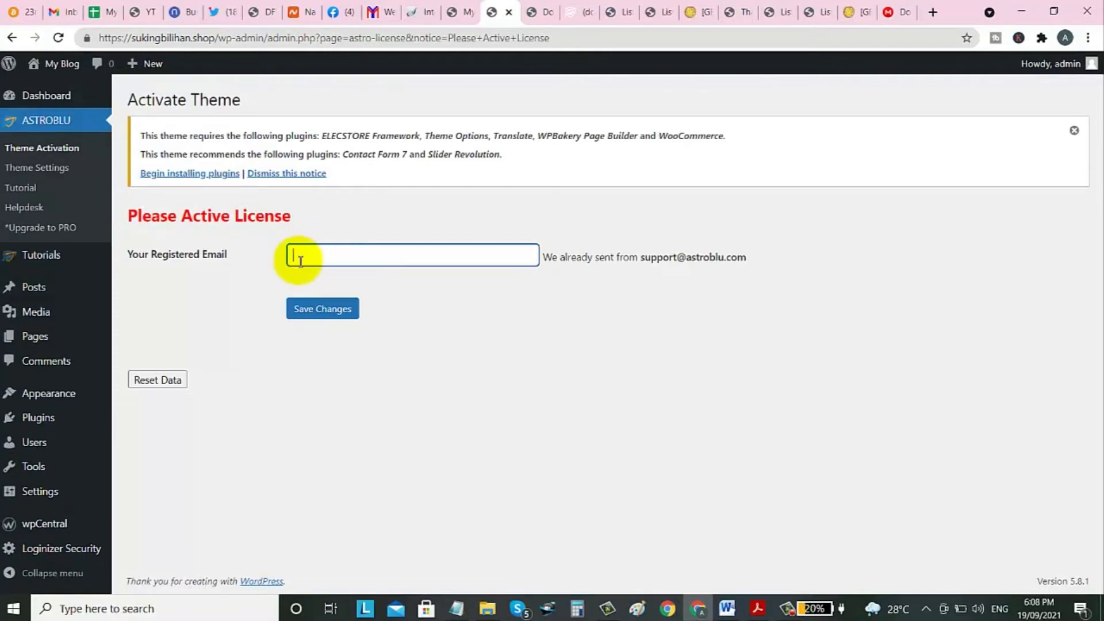
pyautogui.click(187, 215)
pyautogui.moveTo(186, 214); pyautogui.dragTo(271, 217)
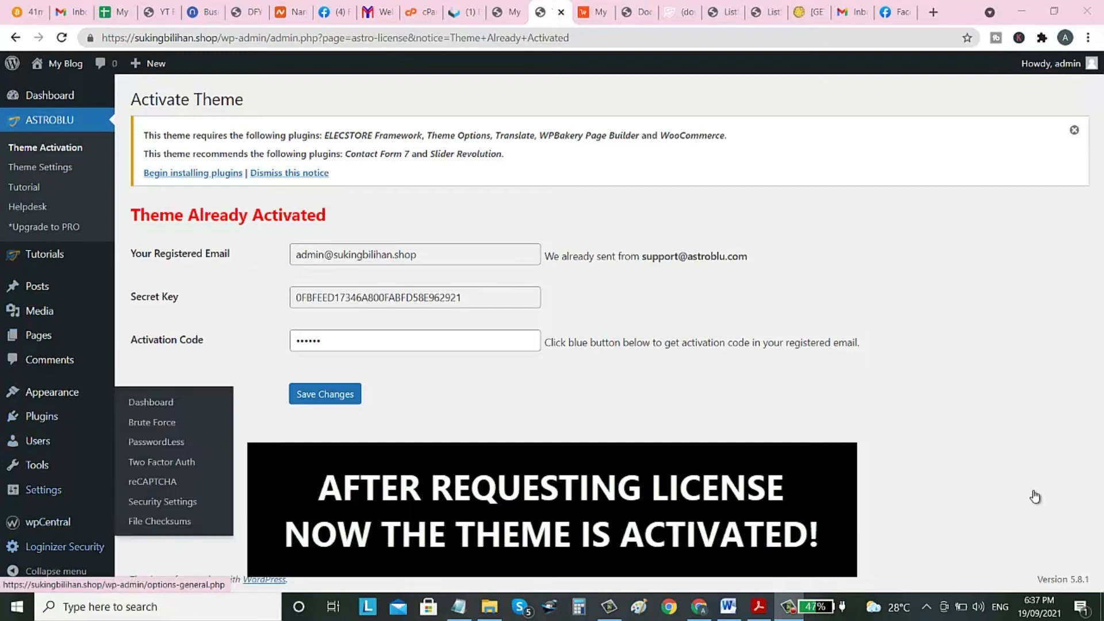
# Switch to the live site tab, still showing the default theme's Hello world! post.
pyautogui.moveTo(52, 392)
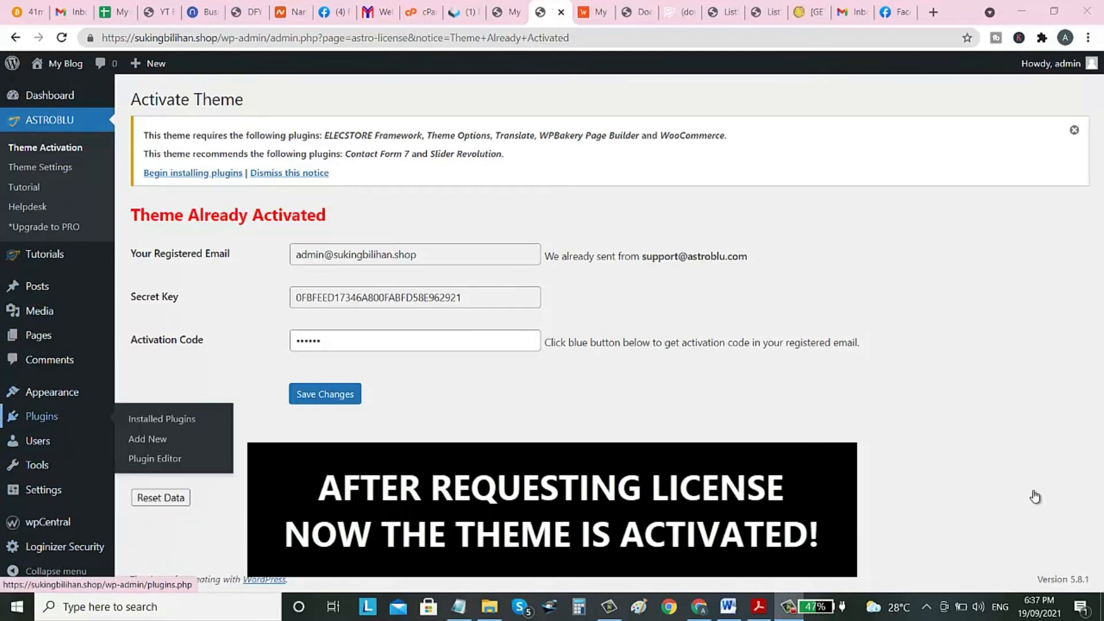
pyautogui.moveTo(36, 465)
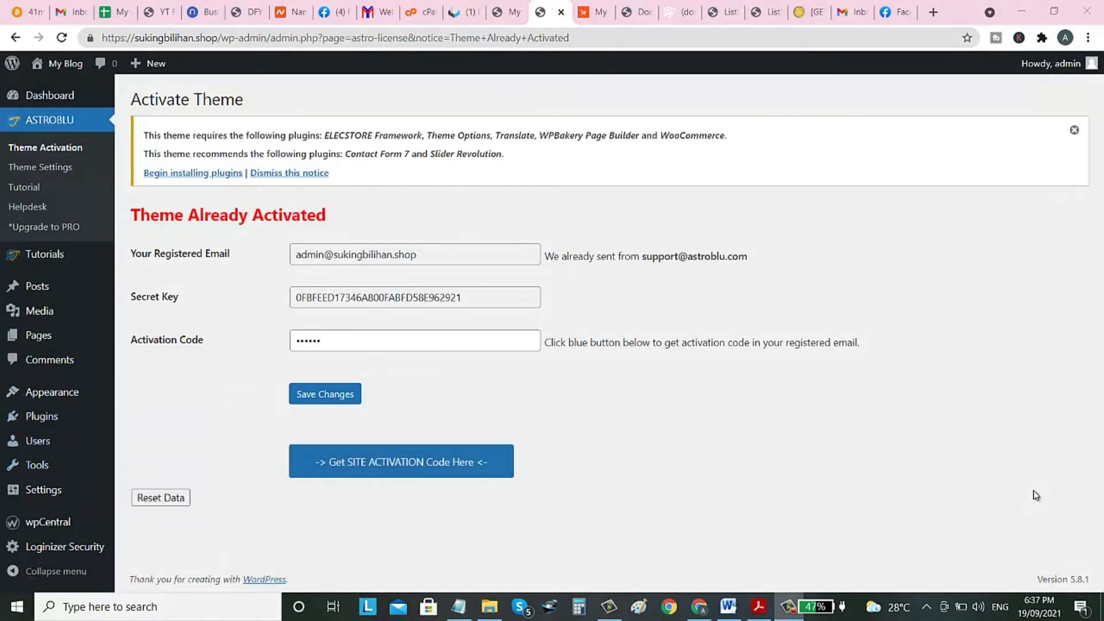
pyautogui.click(507, 12)
# Reload the blog's front page to show the Elecstore theme, then return to the activation tab.
pyautogui.click(219, 38)
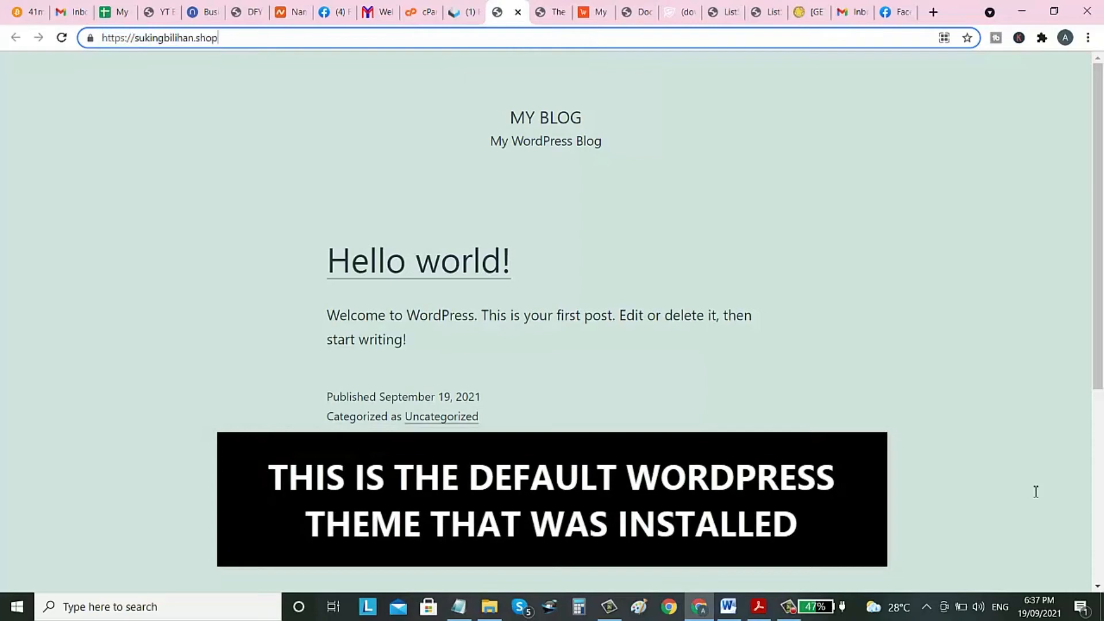
pyautogui.hotkey('ctrl', 'a')
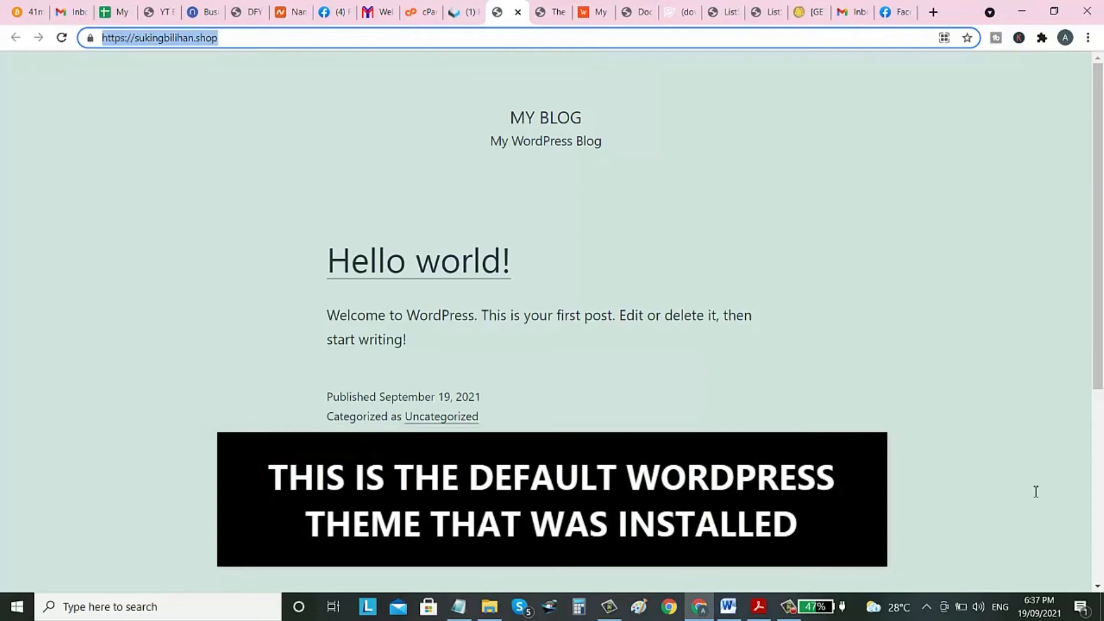
pyautogui.scroll(-3, 1033, 491)
pyautogui.scroll(3, 1033, 491)
pyautogui.click(219, 38)
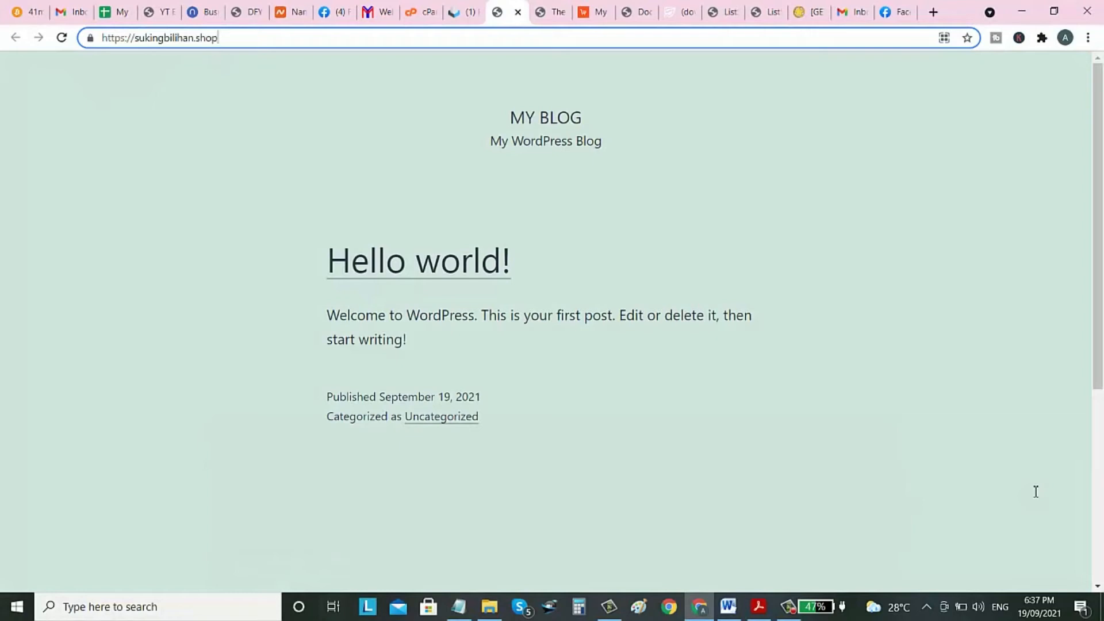
pyautogui.press('Return')
pyautogui.hotkey('ctrl', 'l')
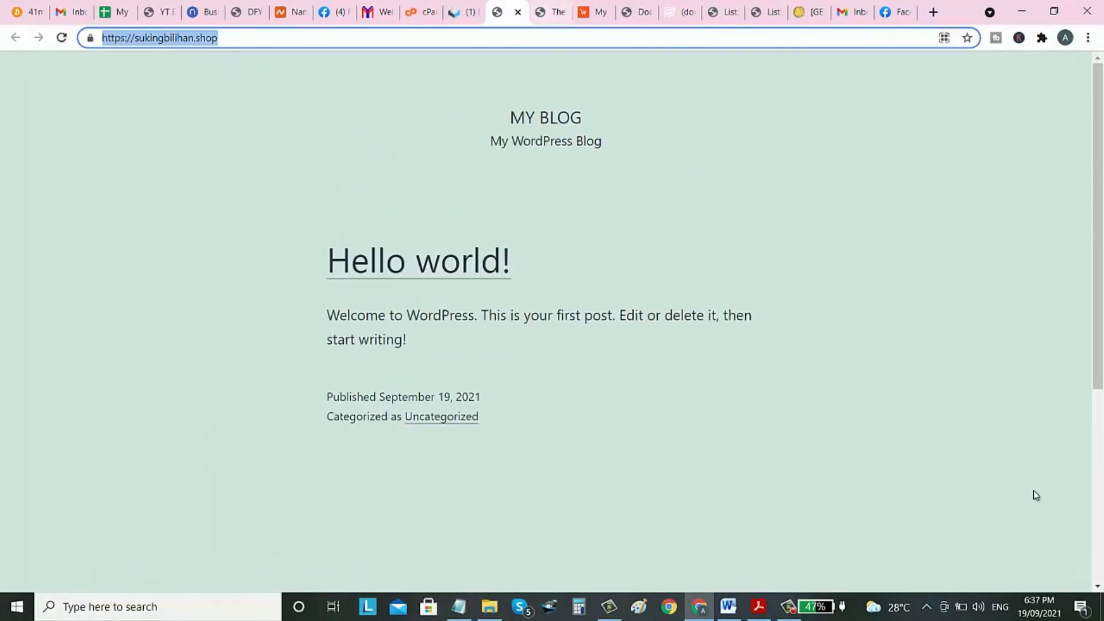
pyautogui.press('End')
pyautogui.press('Return')
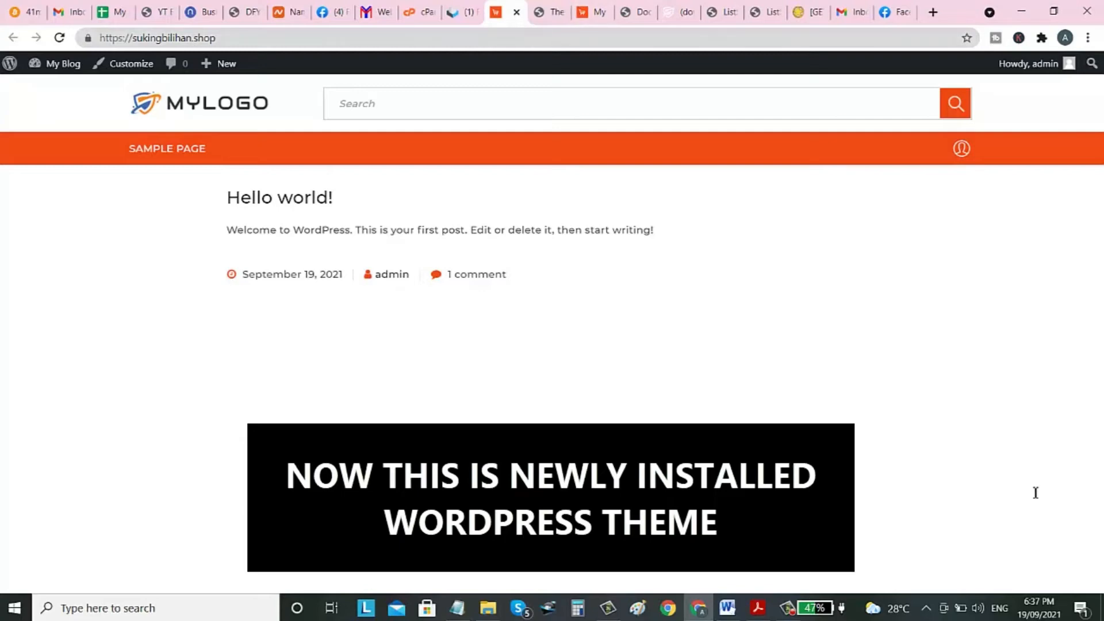
pyautogui.hotkey('ctrl', 'Tab')
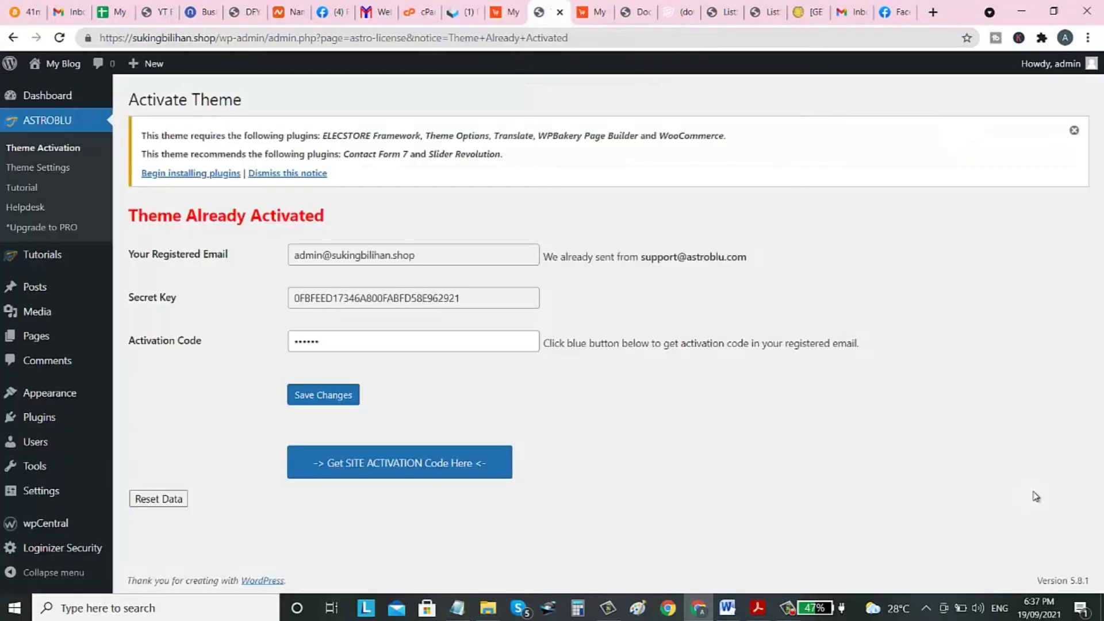
# Install the WordPress importer from Tools > Import and run it.
pyautogui.moveTo(34, 466)
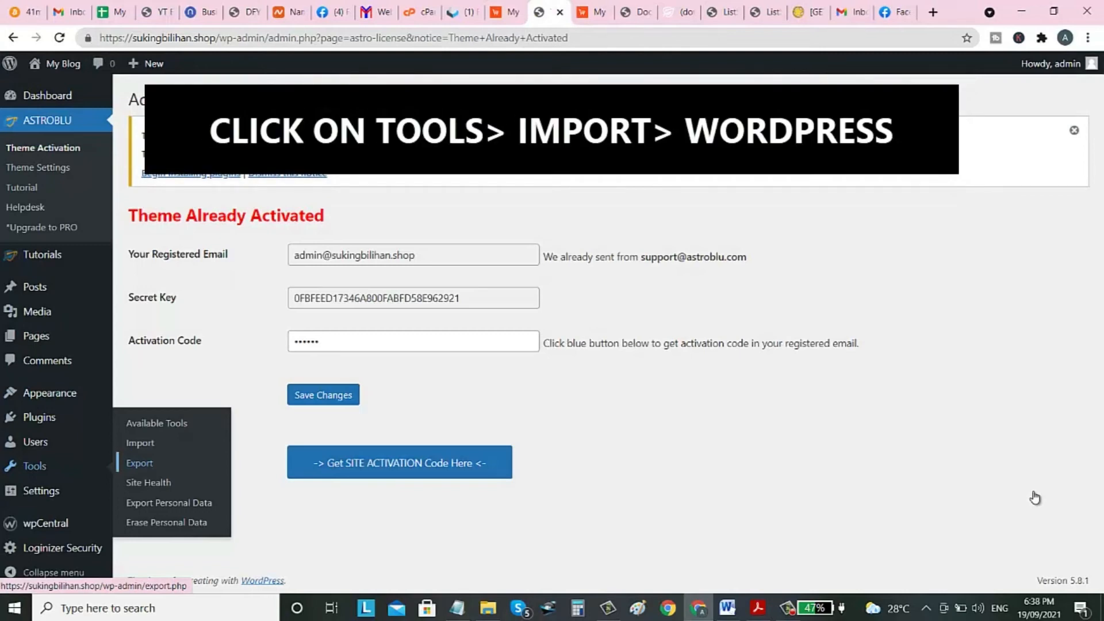
pyautogui.click(21, 385)
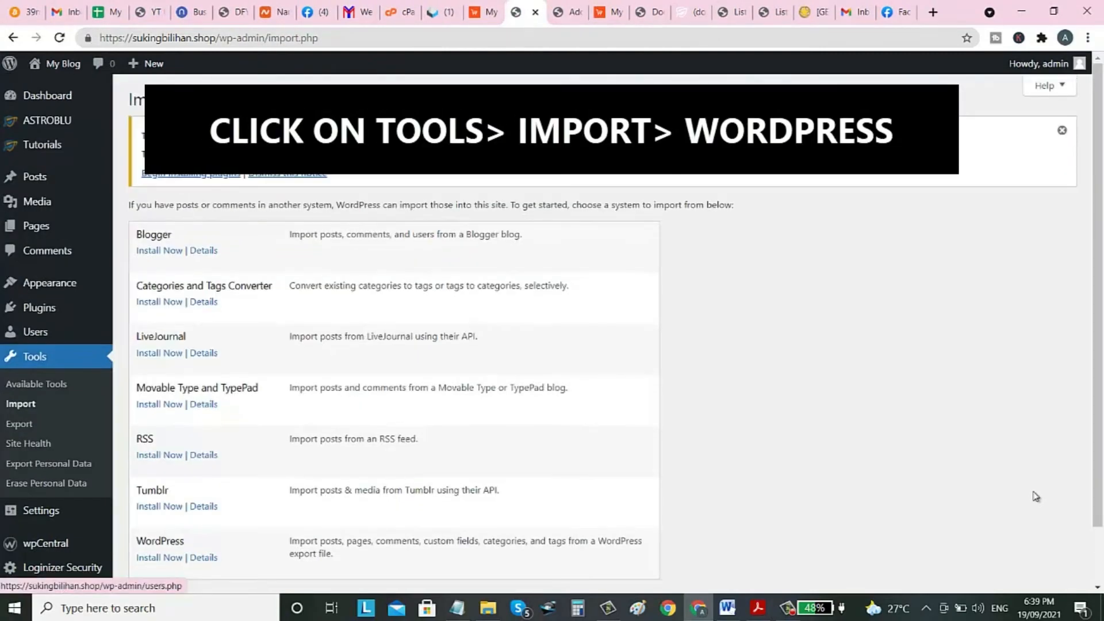
pyautogui.scroll(-1, 1035, 496)
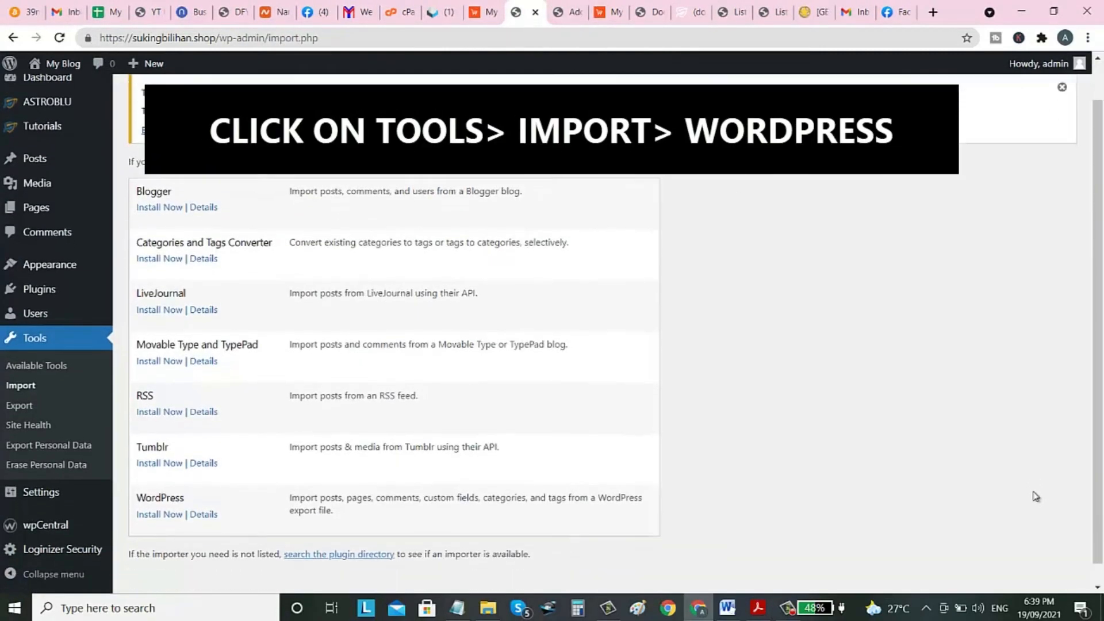
pyautogui.scroll(-1, 1036, 497)
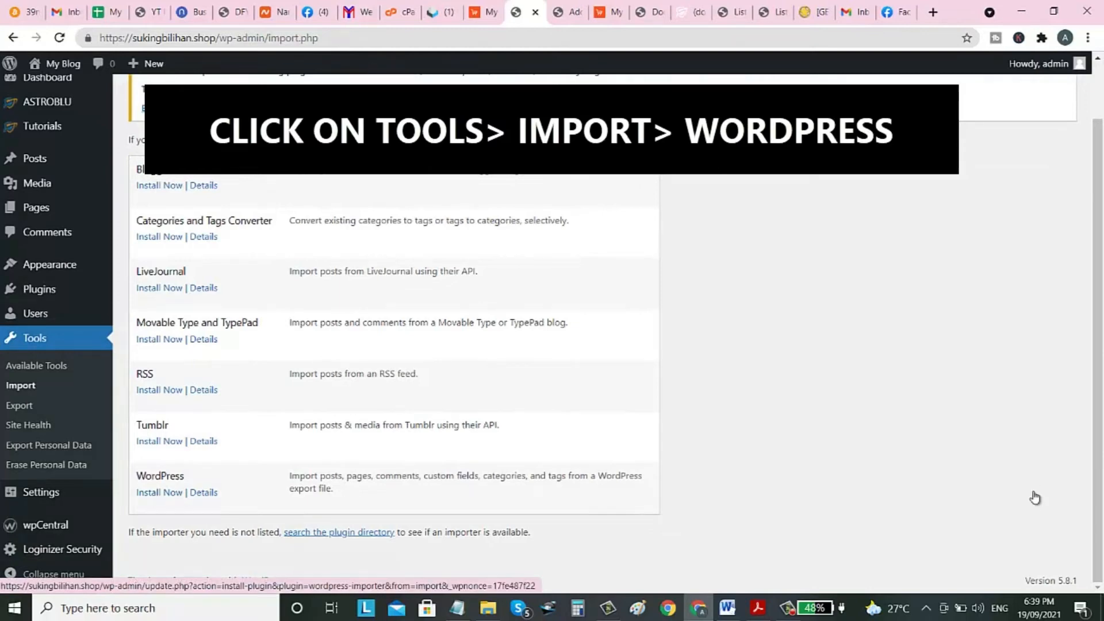
pyautogui.click(160, 492)
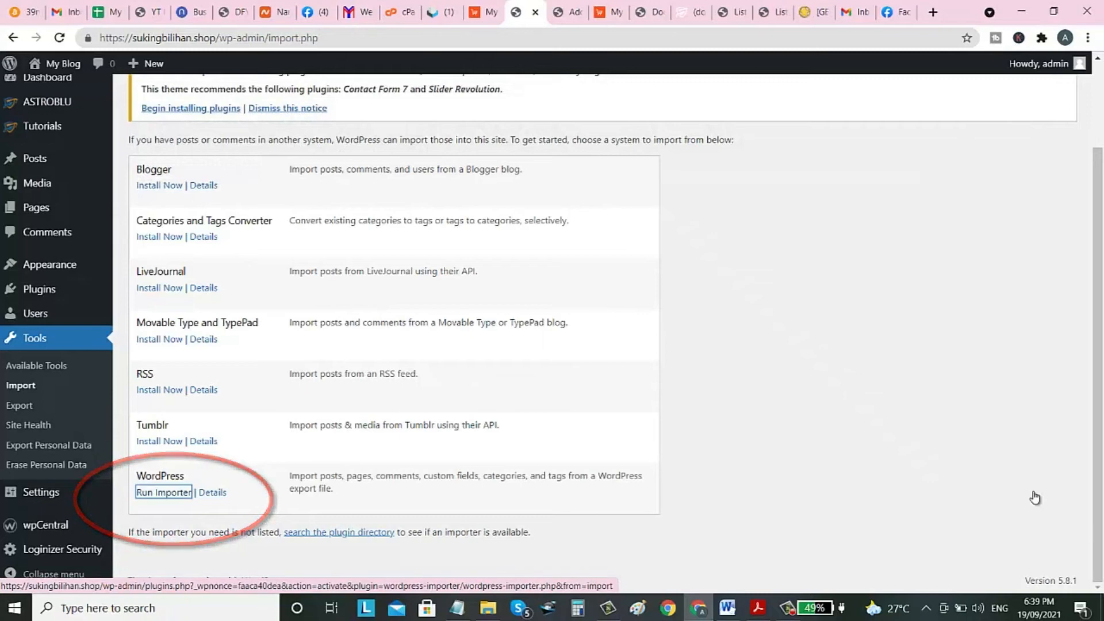
pyautogui.press('Return')
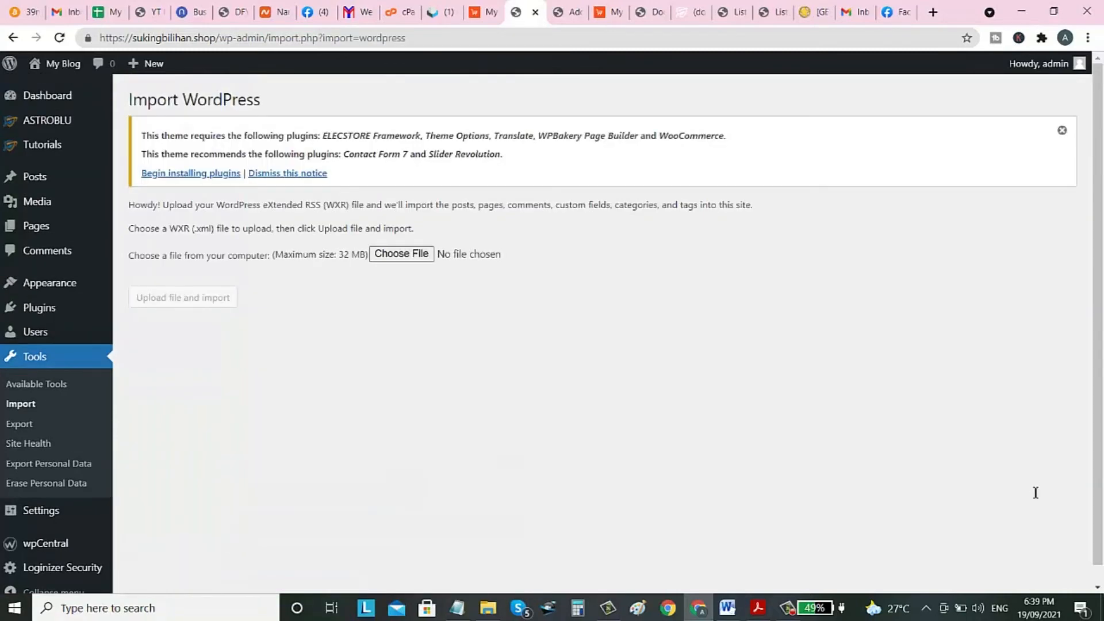
# Upload elecstore.WordPress.xml for import (rejected as not WXR), then select all seven required plugins.
pyautogui.moveTo(192, 229); pyautogui.dragTo(211, 229)
pyautogui.click(401, 254)
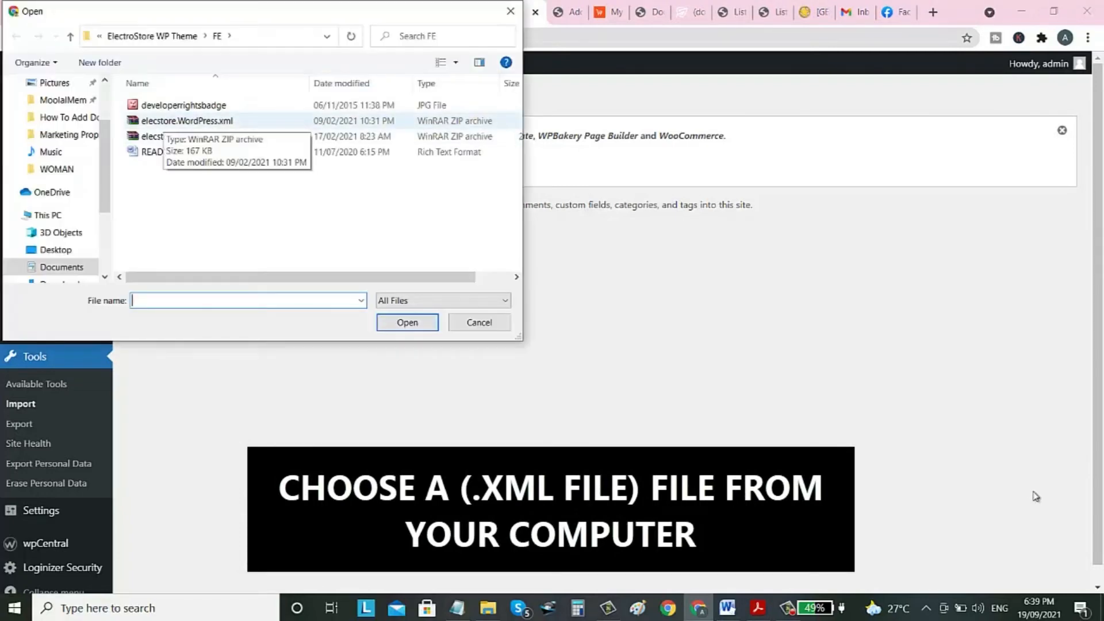
pyautogui.click(187, 120)
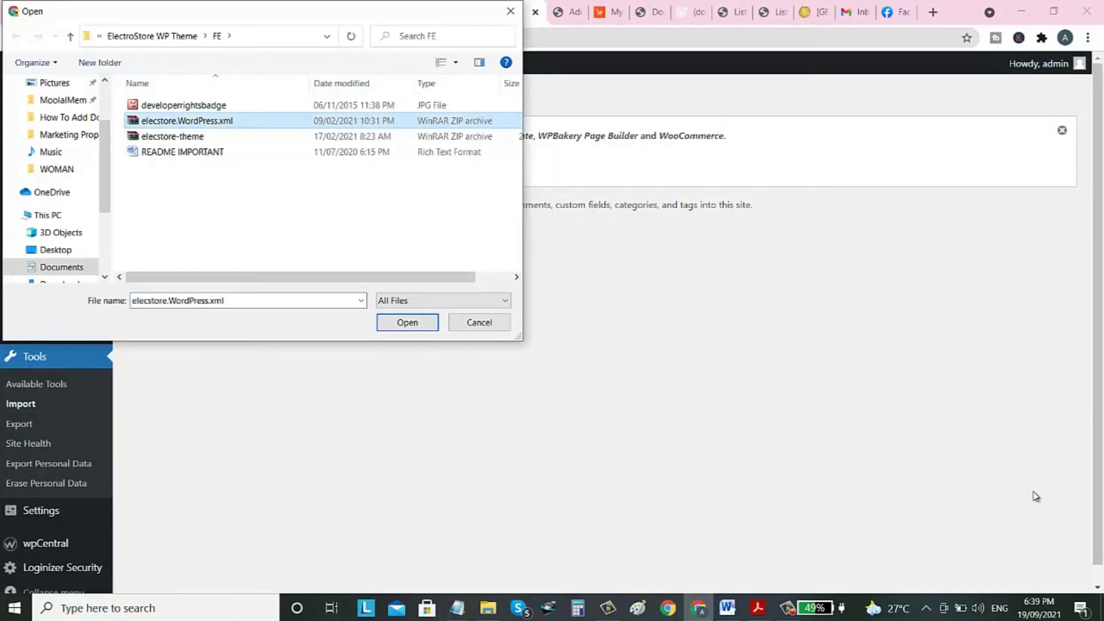
pyautogui.click(407, 323)
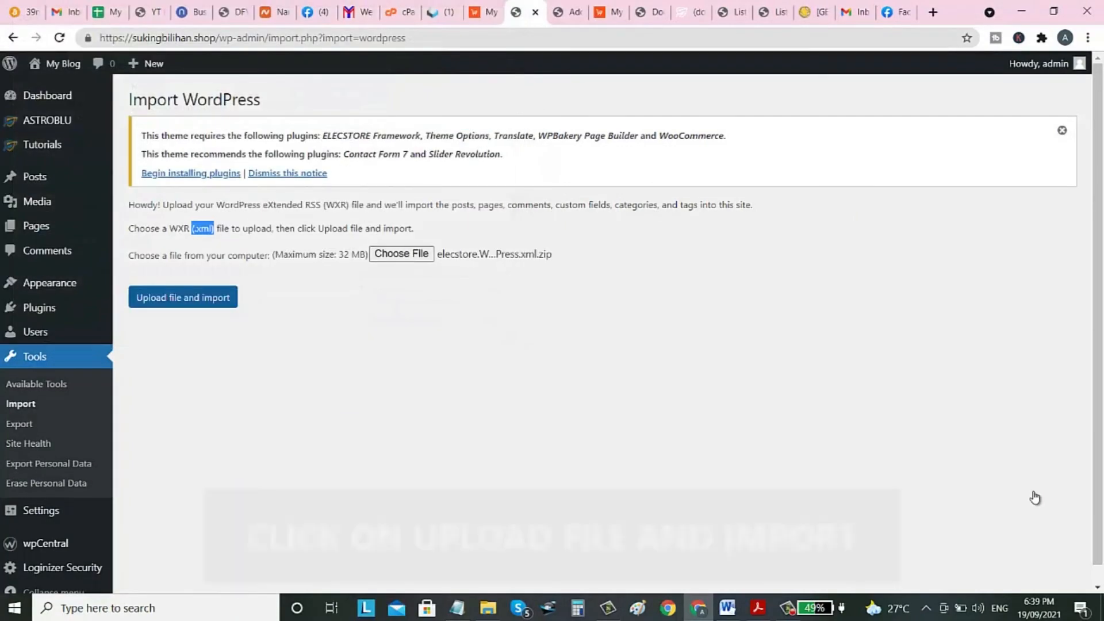
pyautogui.click(182, 297)
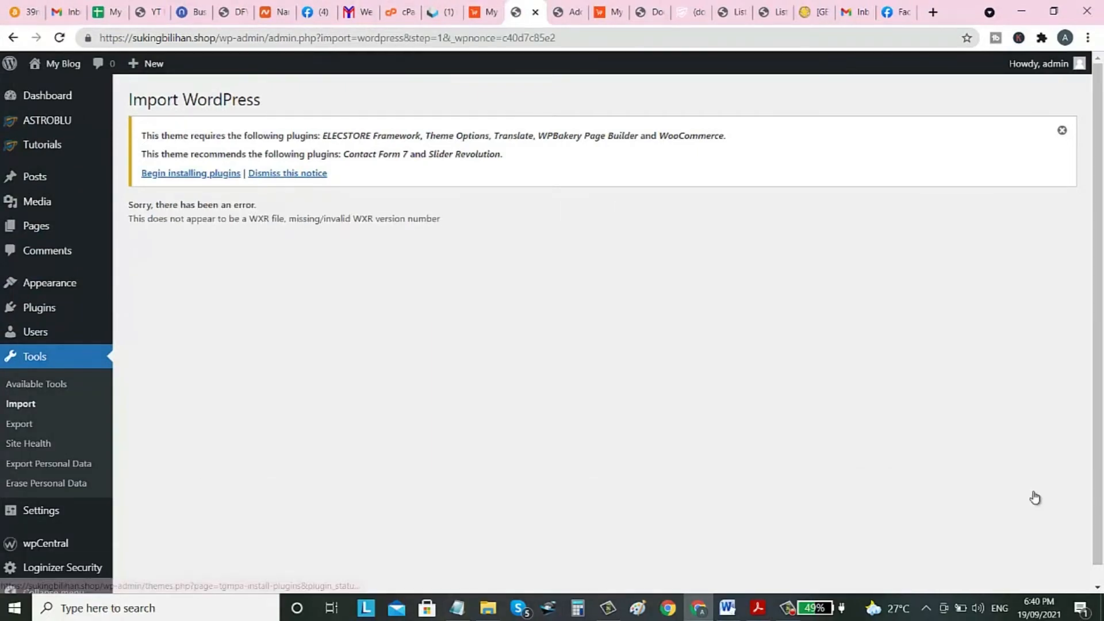
pyautogui.click(190, 173)
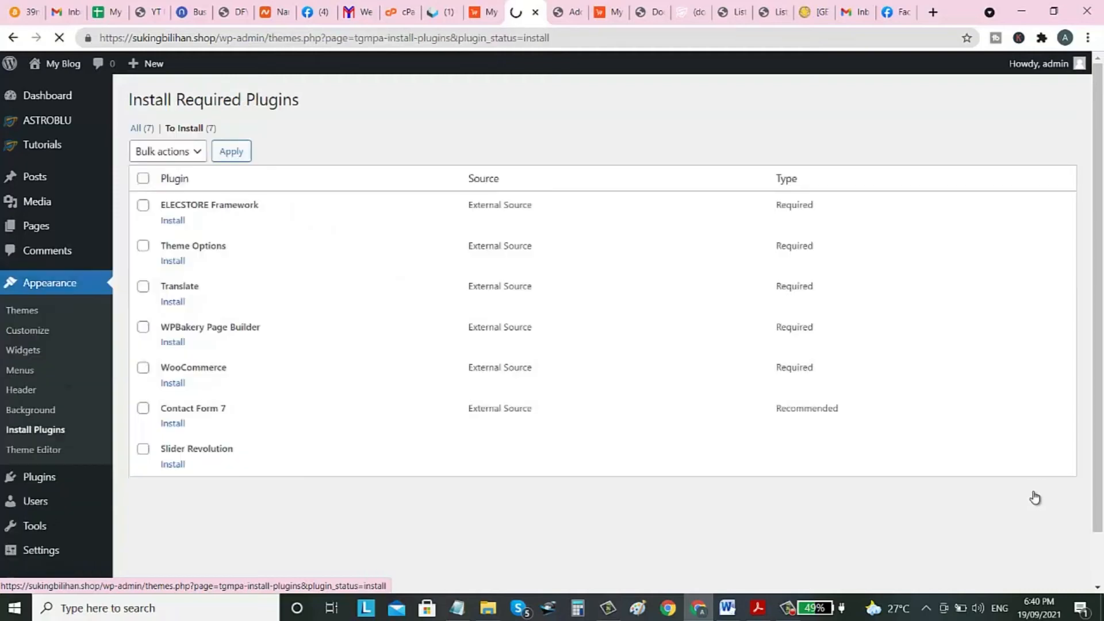
pyautogui.click(143, 178)
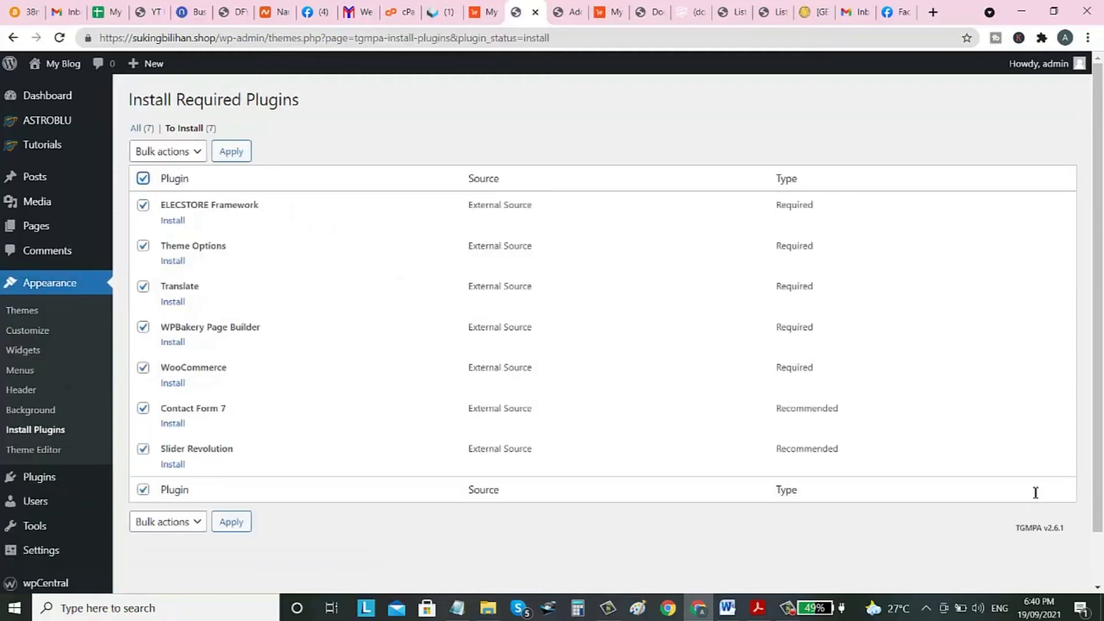
# Submit the bulk action for the ticked required plugins.
pyautogui.click(231, 151)
pyautogui.hotkey('ctrl', 'Tab')
pyautogui.hotkey('ctrl', 'Tab')
pyautogui.hotkey('ctrl', 'shift', 'Tab')
pyautogui.hotkey('ctrl', 'shift', 'Tab')
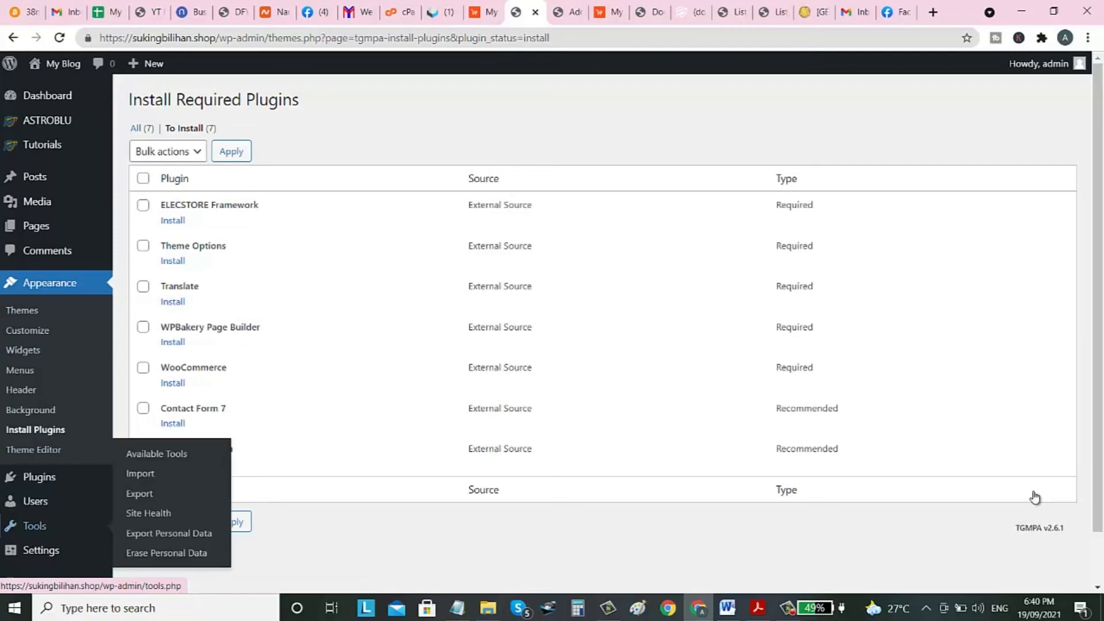
# Retry importing elecstore.WordPress.xml through the WordPress importer; it fails with an invalid WXR version.
pyautogui.click(22, 311)
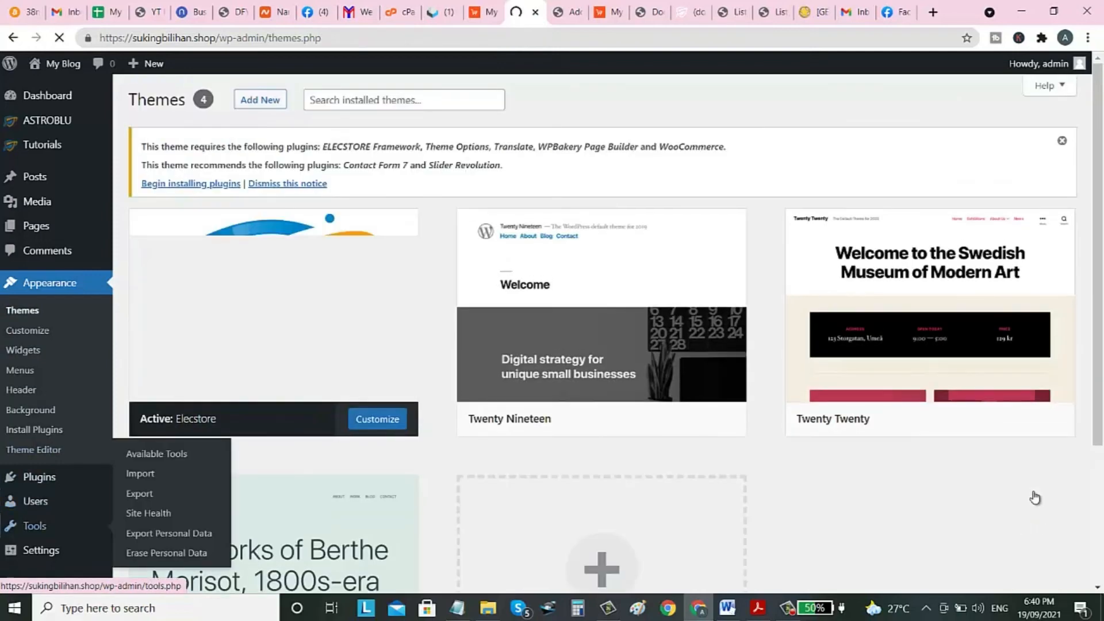
pyautogui.press('Tab')
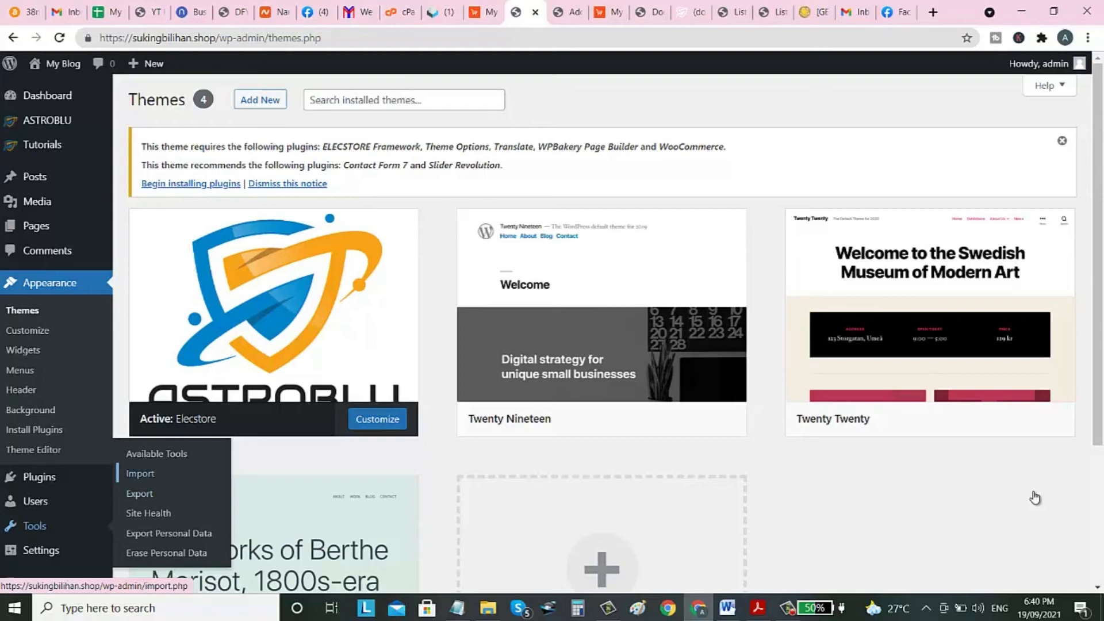
pyautogui.press('Tab')
pyautogui.hotkey('shift', 'Tab')
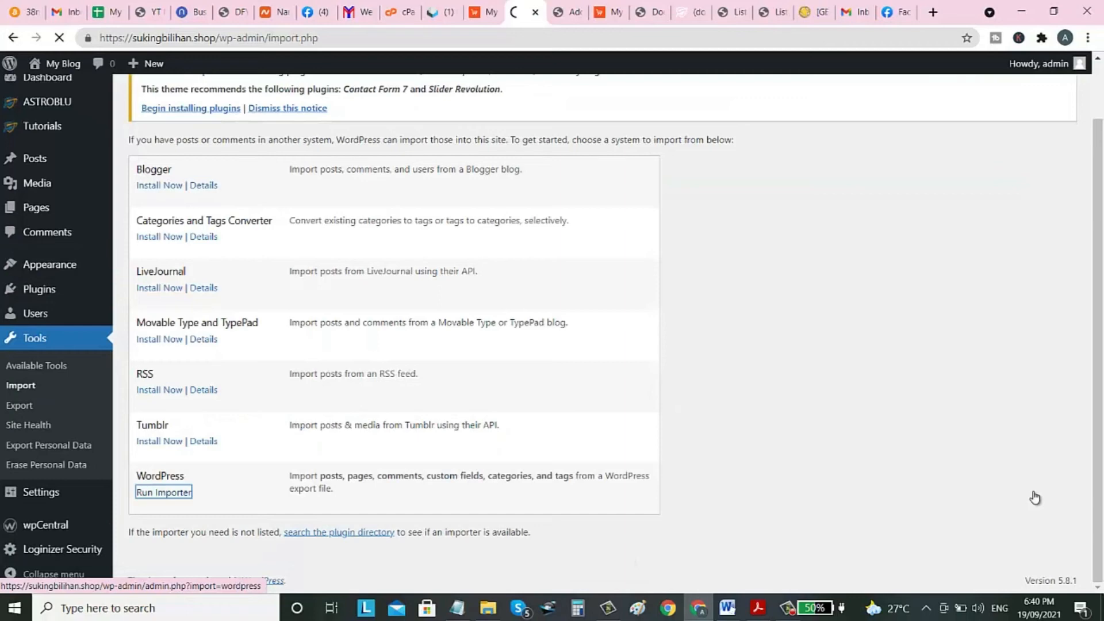
pyautogui.press('Return')
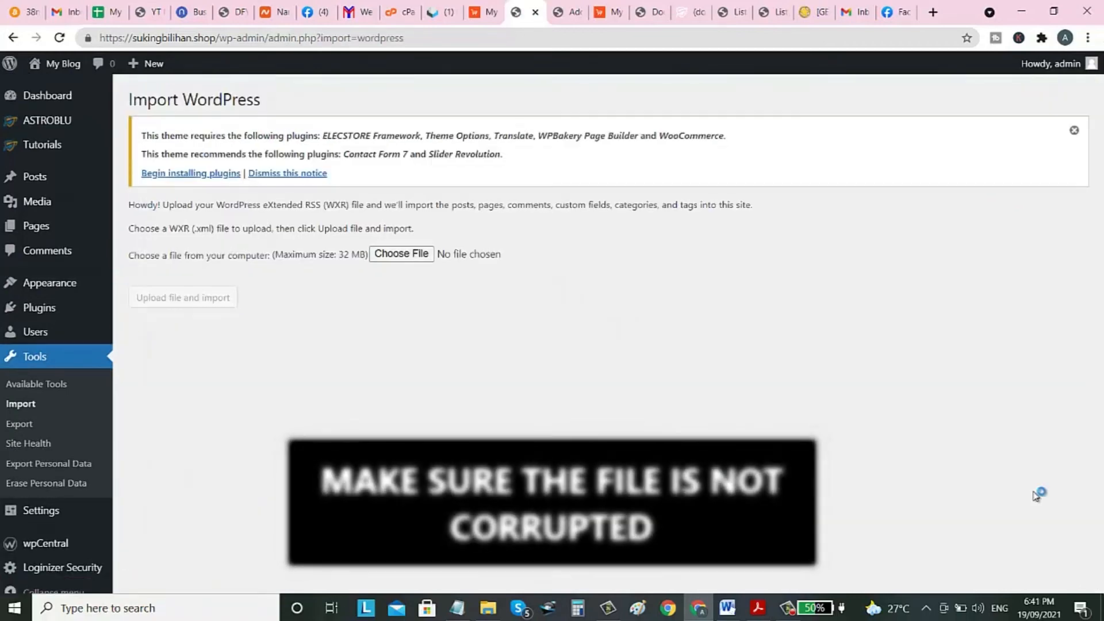
pyautogui.press('Return')
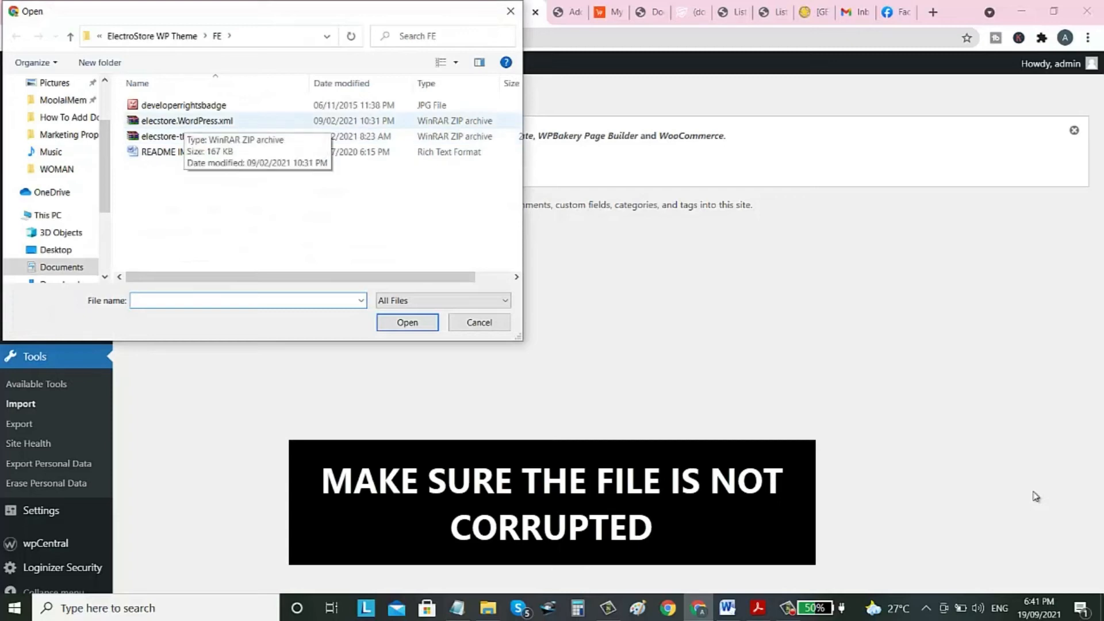
pyautogui.click(186, 120)
pyautogui.press('Return')
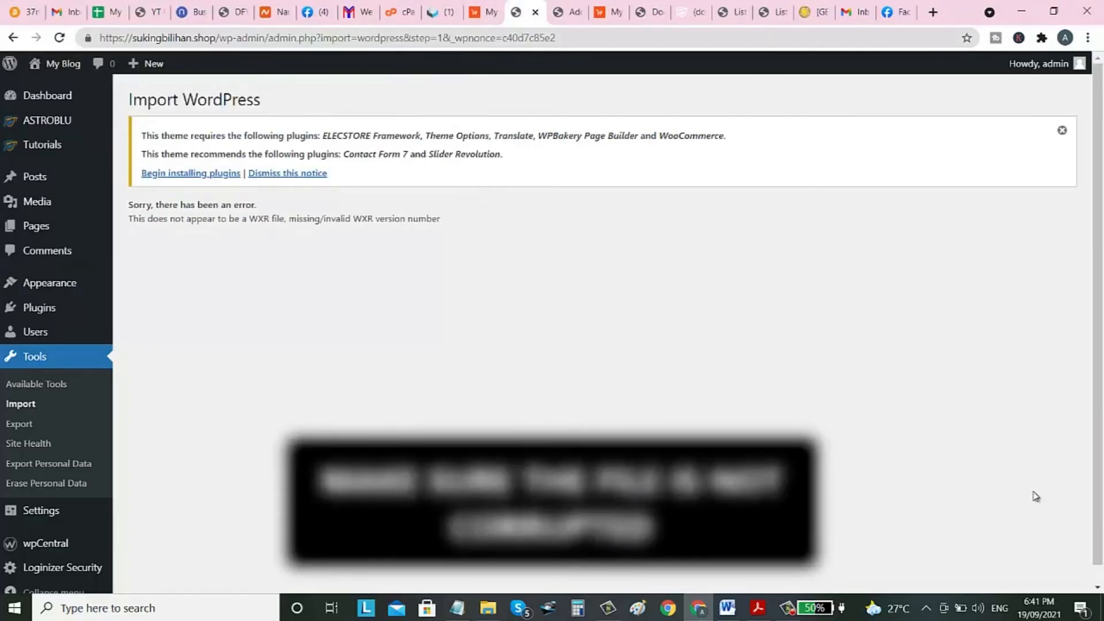
# Dismiss the required-plugins notice and review the import error page.
pyautogui.click(1061, 131)
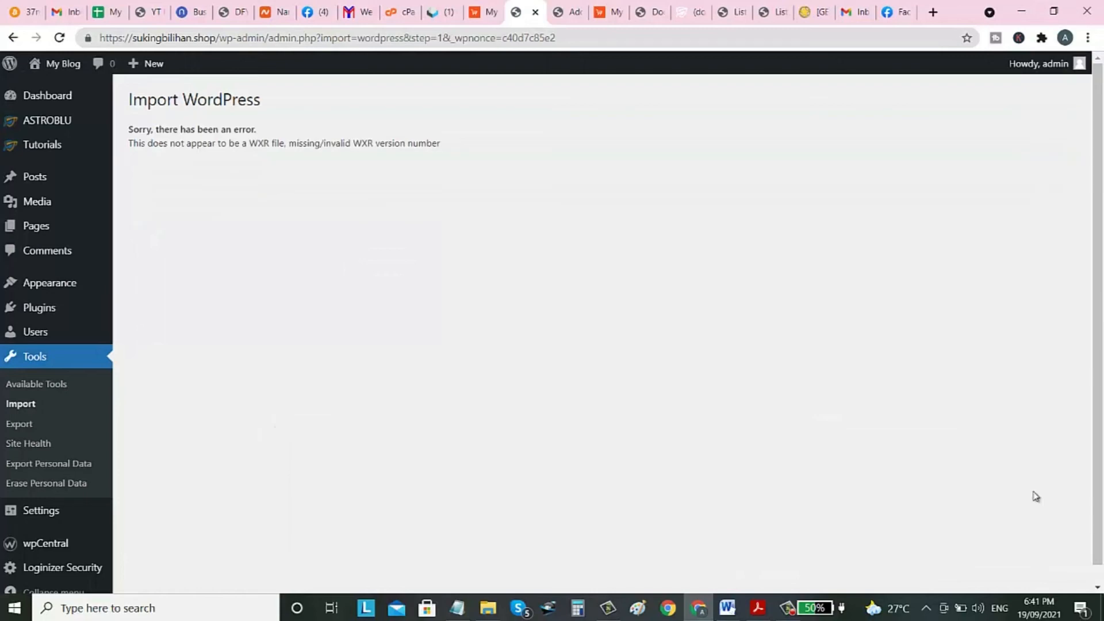
pyautogui.scroll(-1, 1035, 496)
pyautogui.scroll(1, 1036, 496)
pyautogui.scroll(-1, 1035, 496)
pyautogui.scroll(1, 1035, 496)
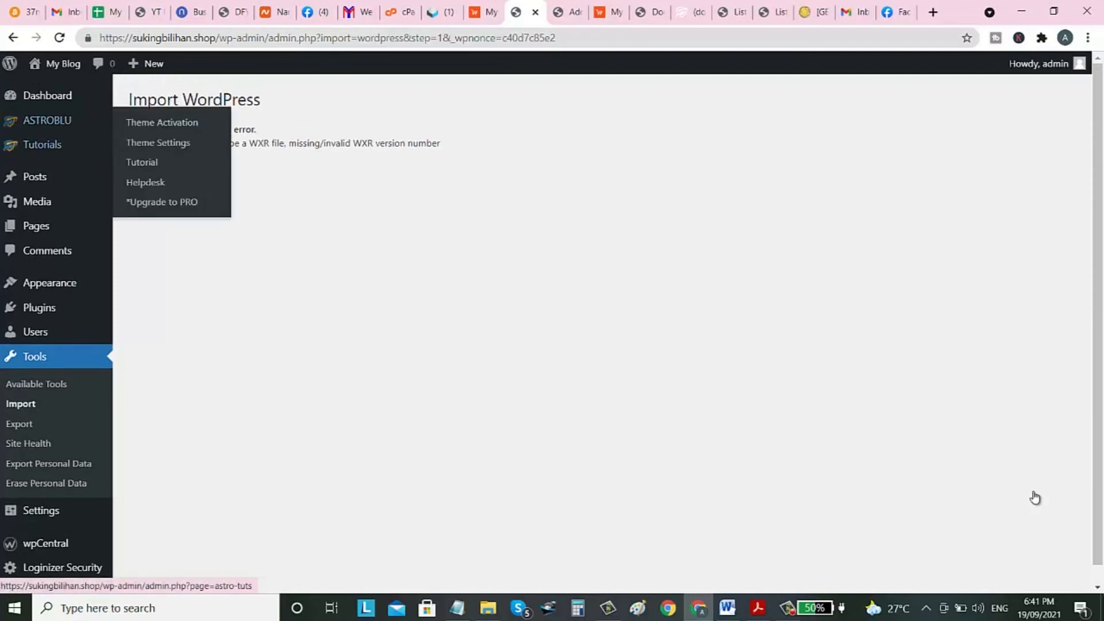
# Open the Tutorials > Theme Activation page, which reports Theme Already Activated.
pyautogui.moveTo(47, 121)
pyautogui.moveTo(43, 145)
pyautogui.click(162, 147)
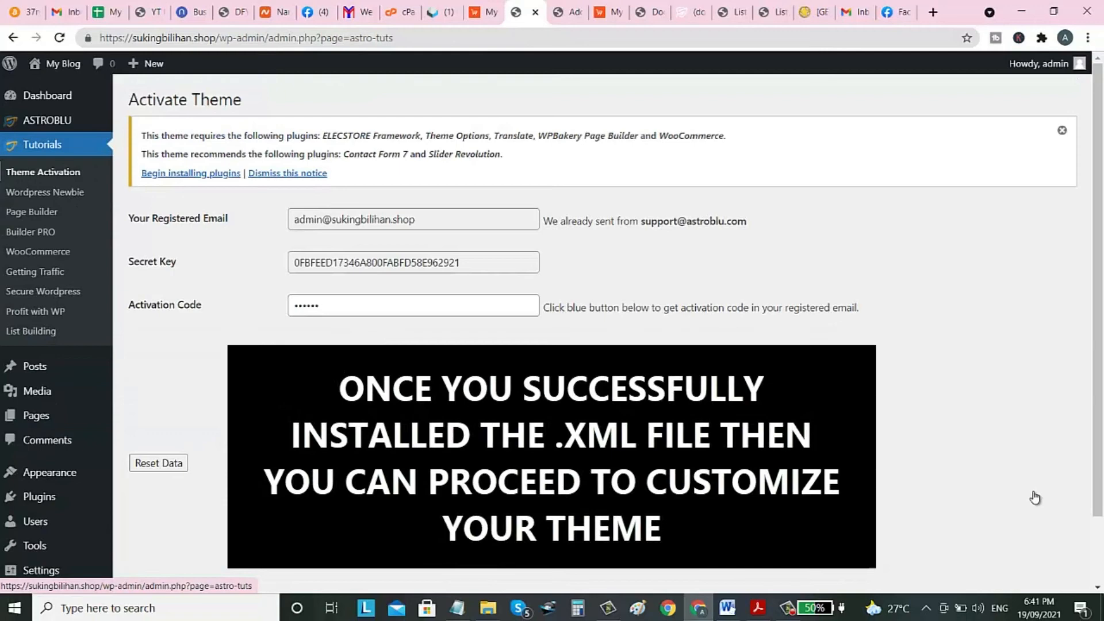
pyautogui.click(45, 192)
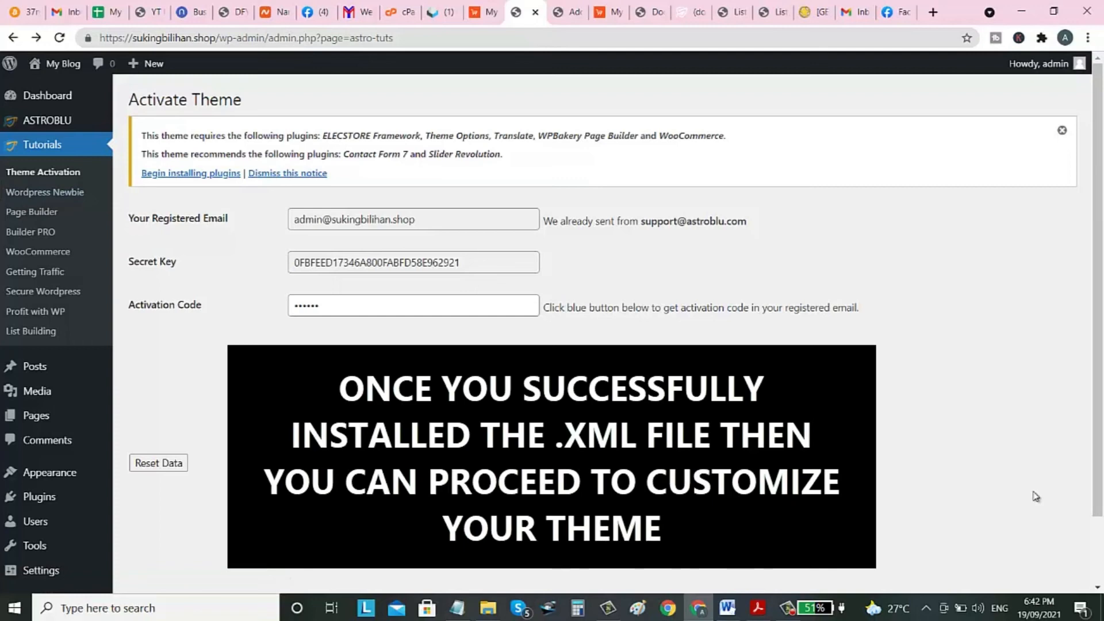
pyautogui.scroll(-2, 1035, 497)
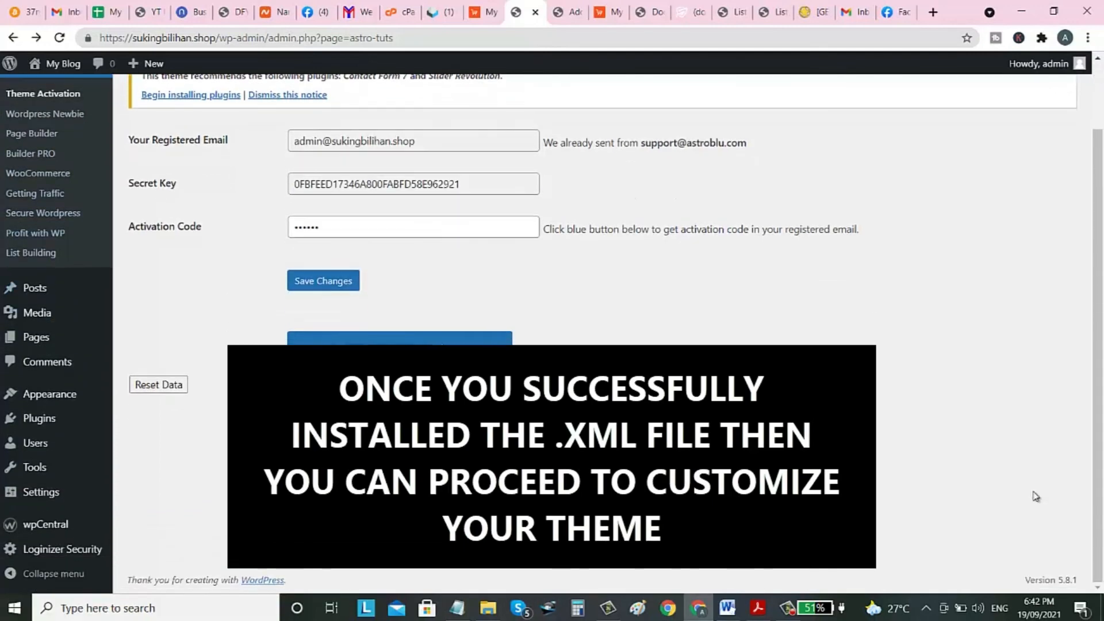
pyautogui.scroll(2, 1035, 497)
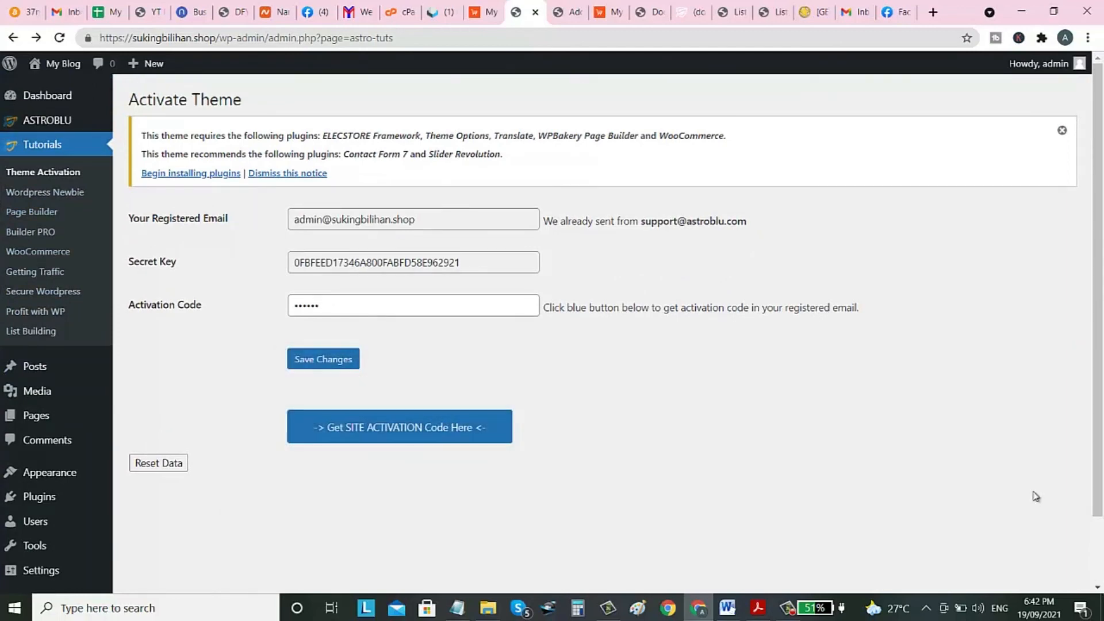
# Open the ASTROBLU Helpdesk page, then return to the Activate Theme tab.
pyautogui.click(47, 120)
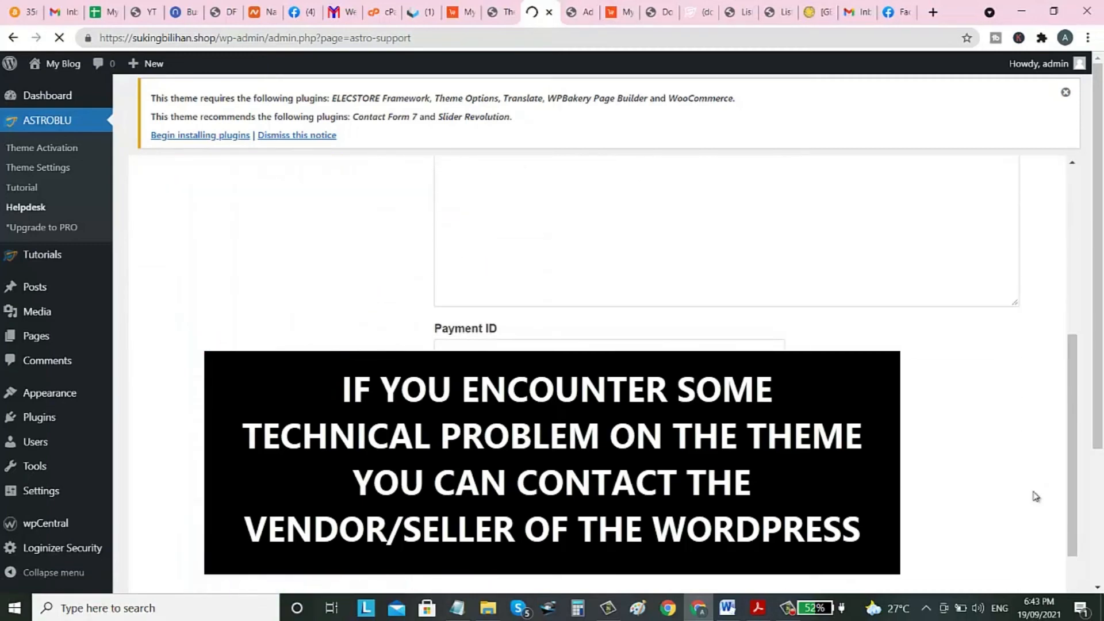
pyautogui.hotkey('ctrl', 'shift', 'Tab')
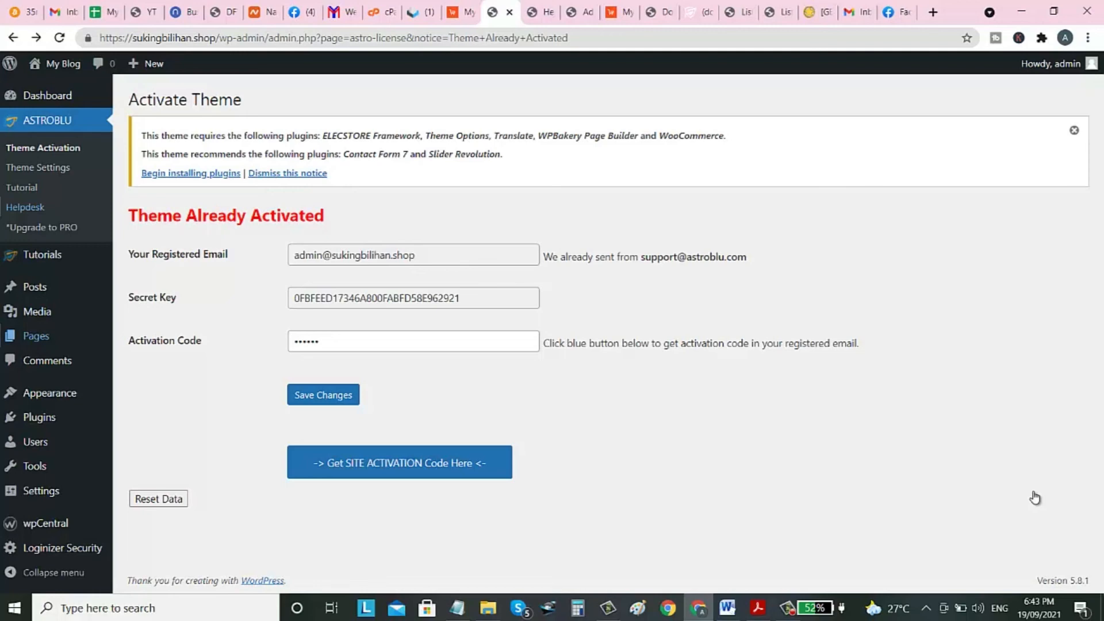
pyautogui.moveTo(50, 393)
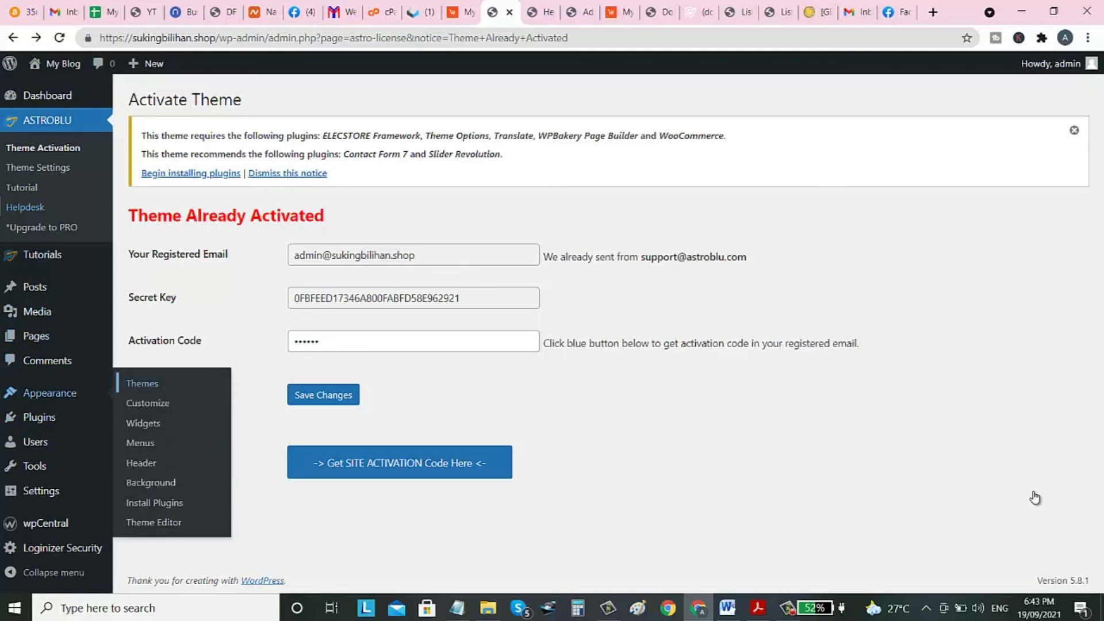